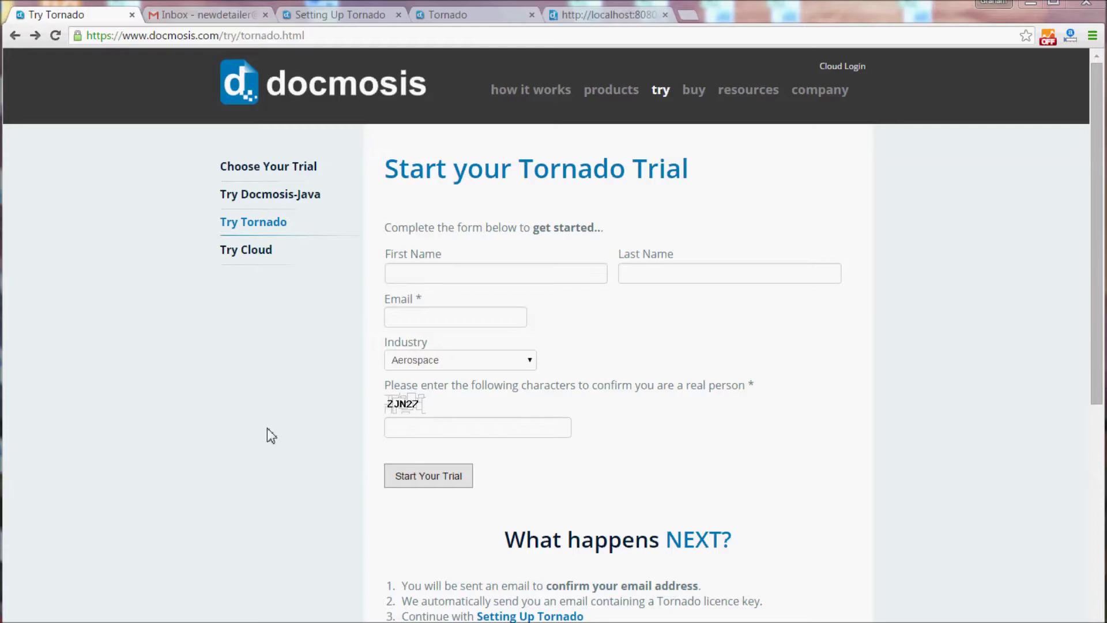
Open the "Your Tornado Licence Key" email from Docmosis Support and select its two licence configuration lines.
click(202, 15)
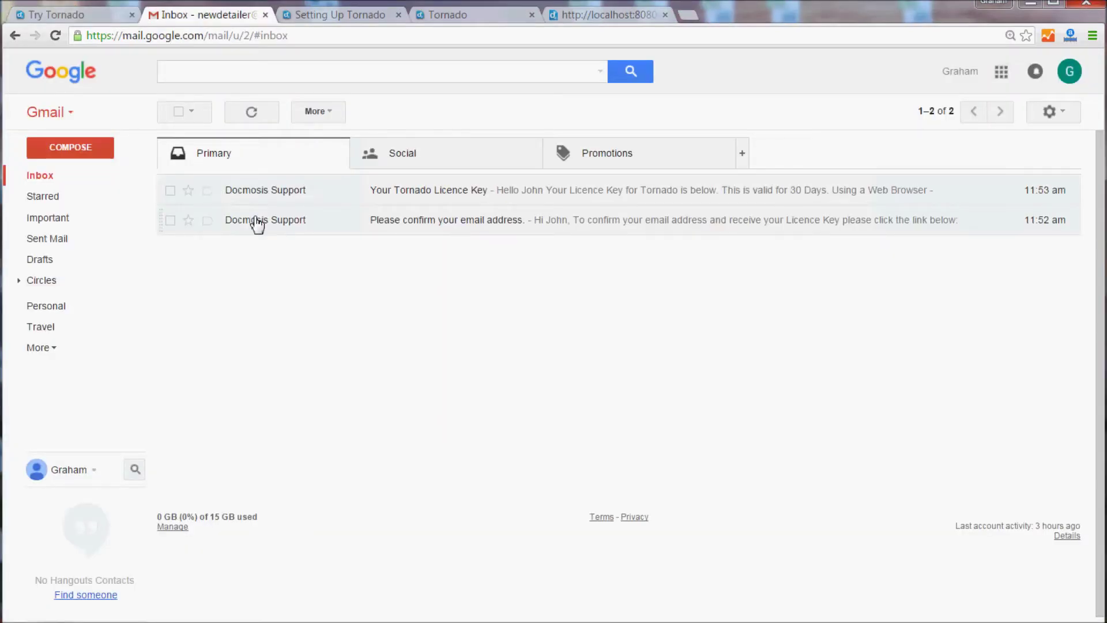
click(251, 190)
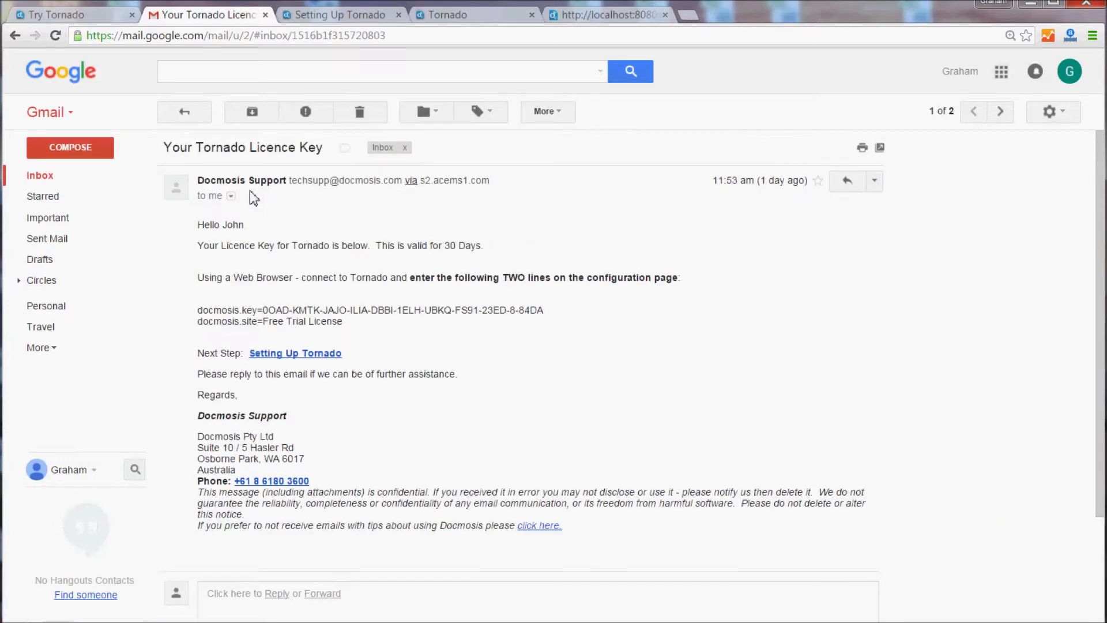
drag(197, 311, 341, 337)
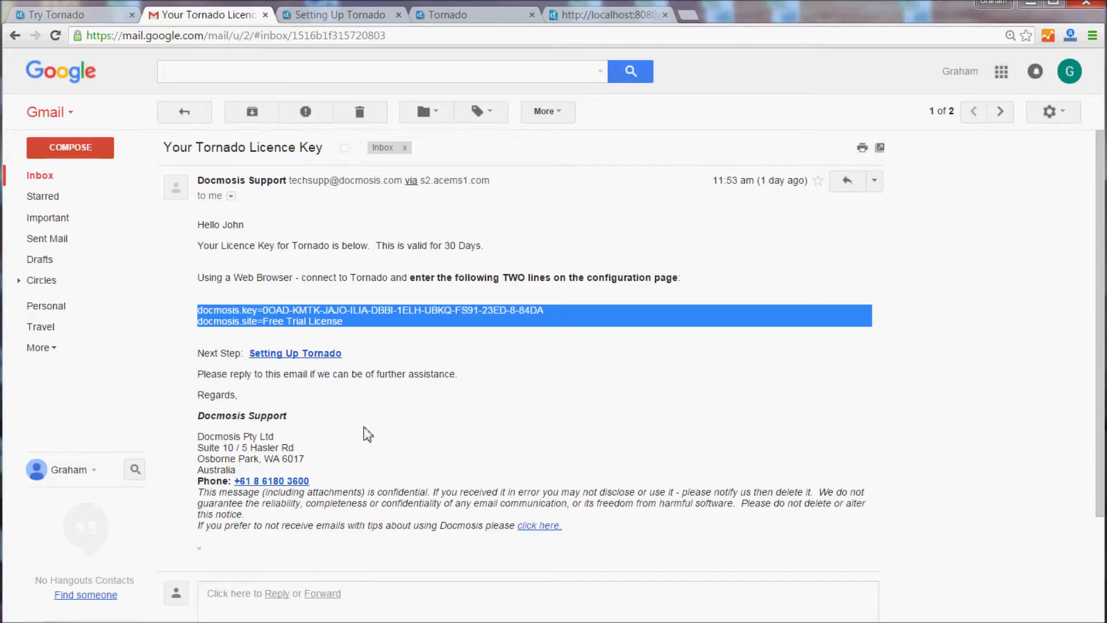
Check the Tornado setup and resources pages, and extract docmosisTornado2.1.war from the downloaded docmosisTornado2.1_6041.zip into C:\DOCMOSIS\Tornado.
click(345, 16)
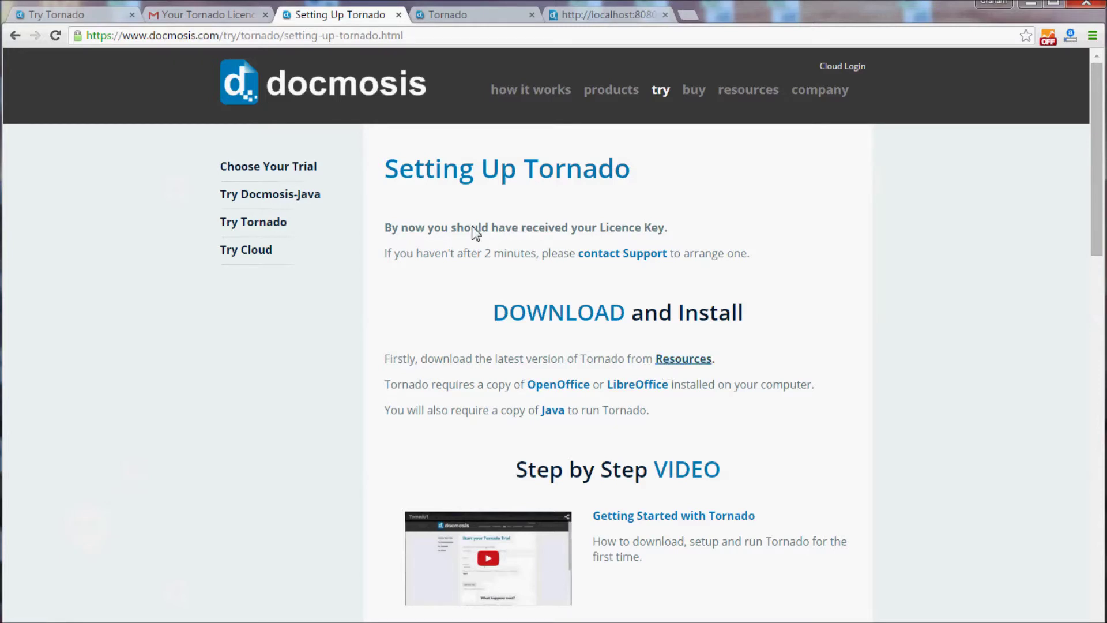
click(468, 15)
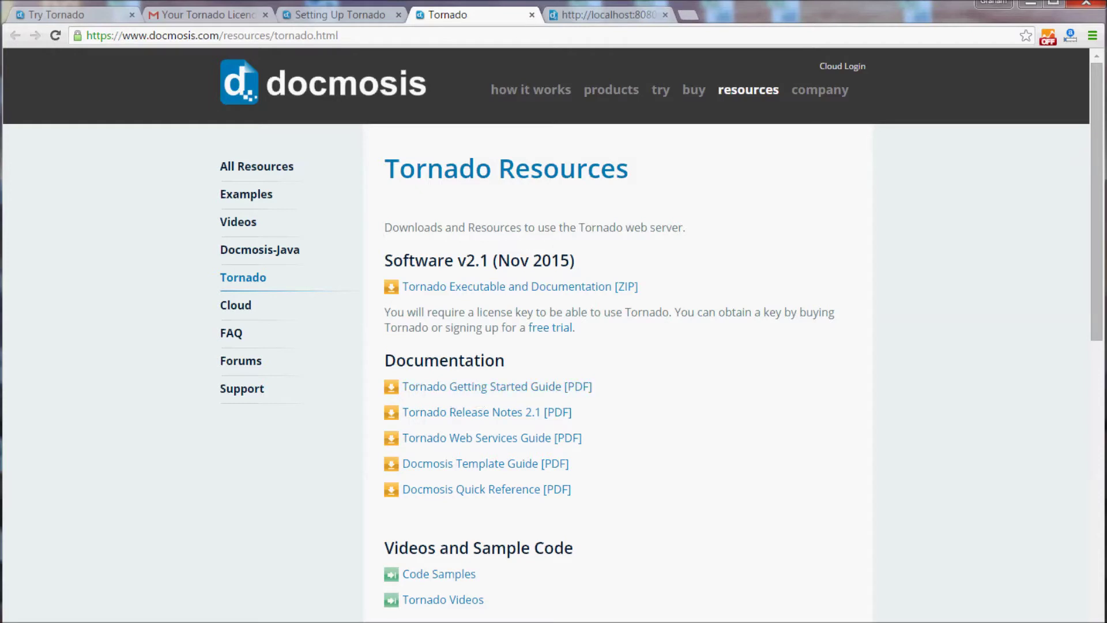
click(55, 622)
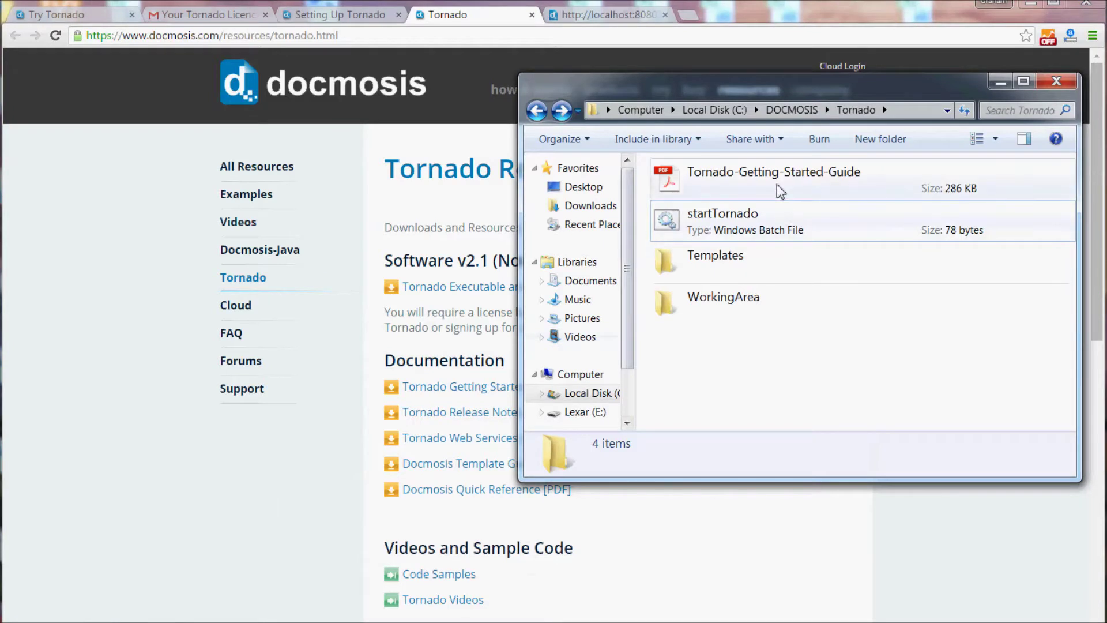
click(779, 191)
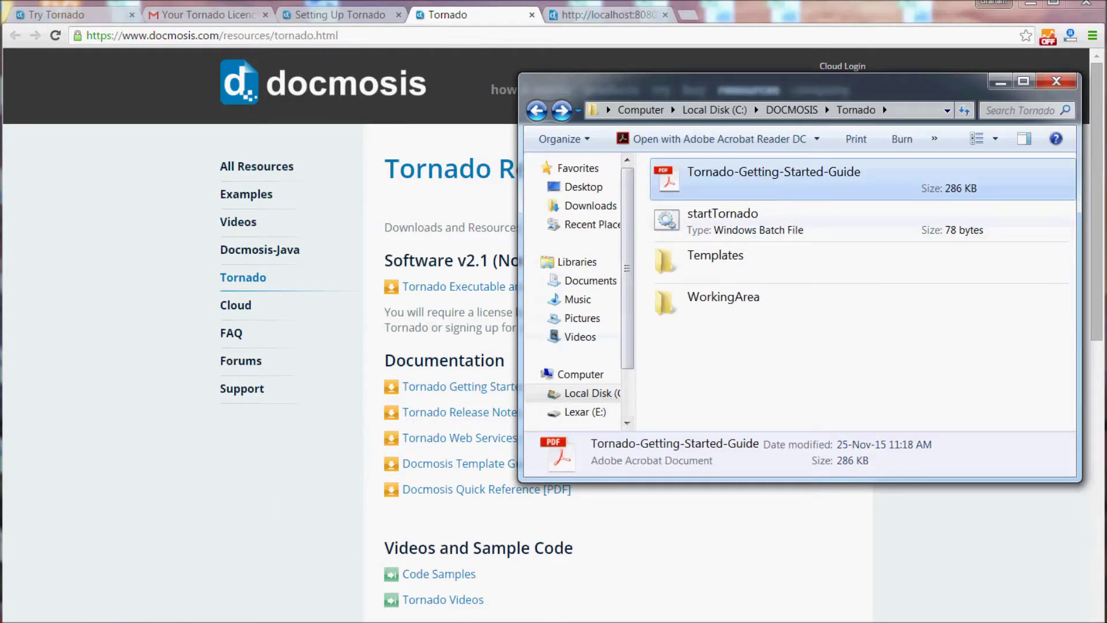
click(167, 620)
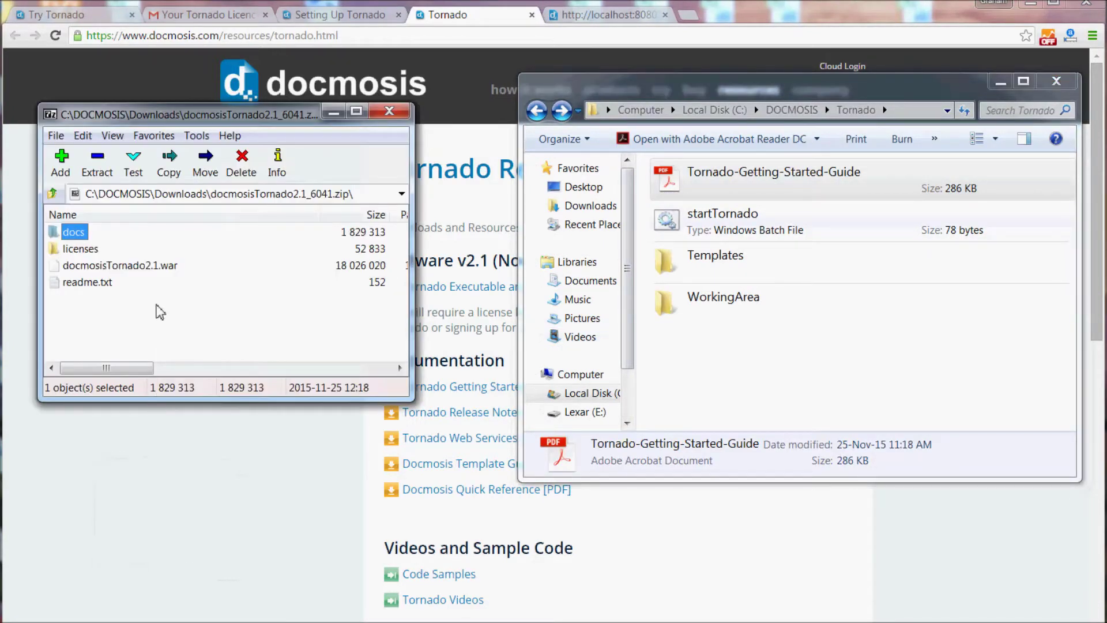
click(156, 327)
click(132, 267)
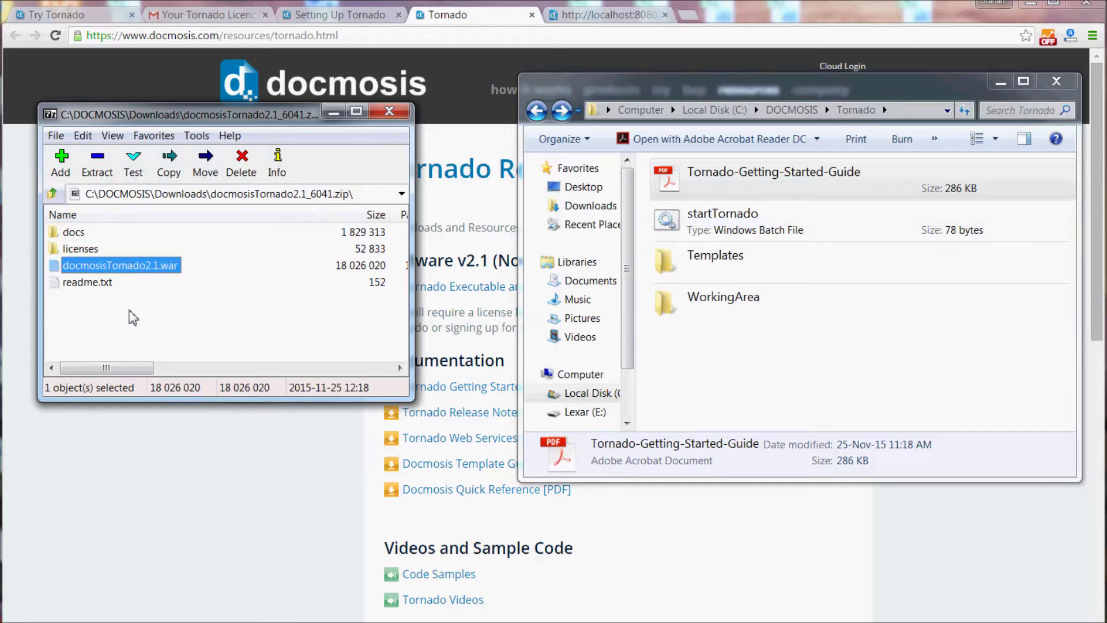
drag(120, 266, 768, 379)
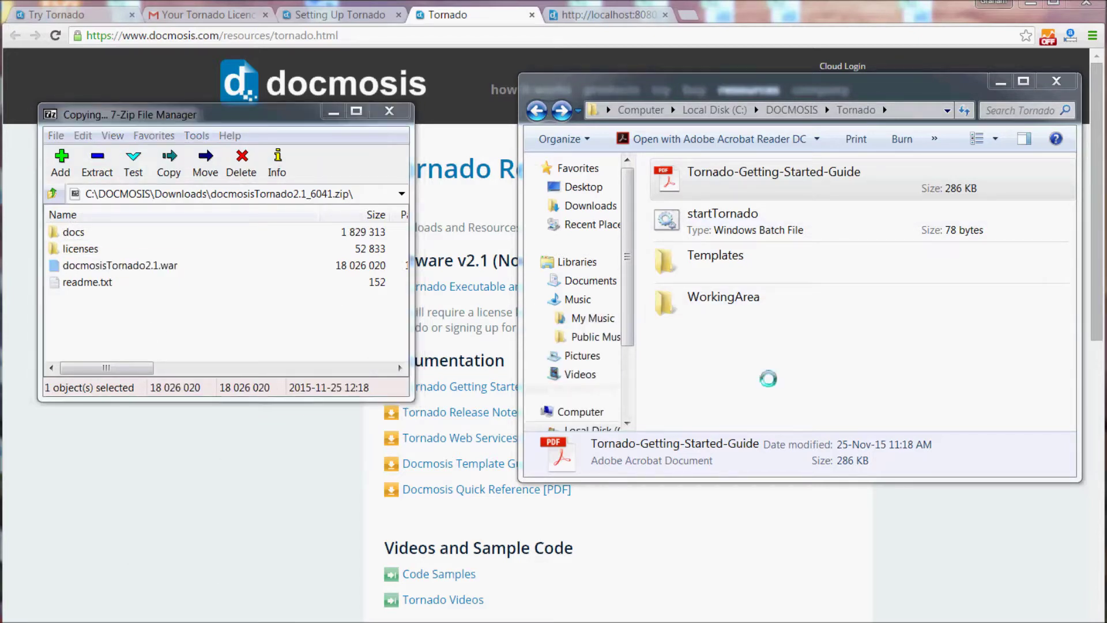
click(333, 112)
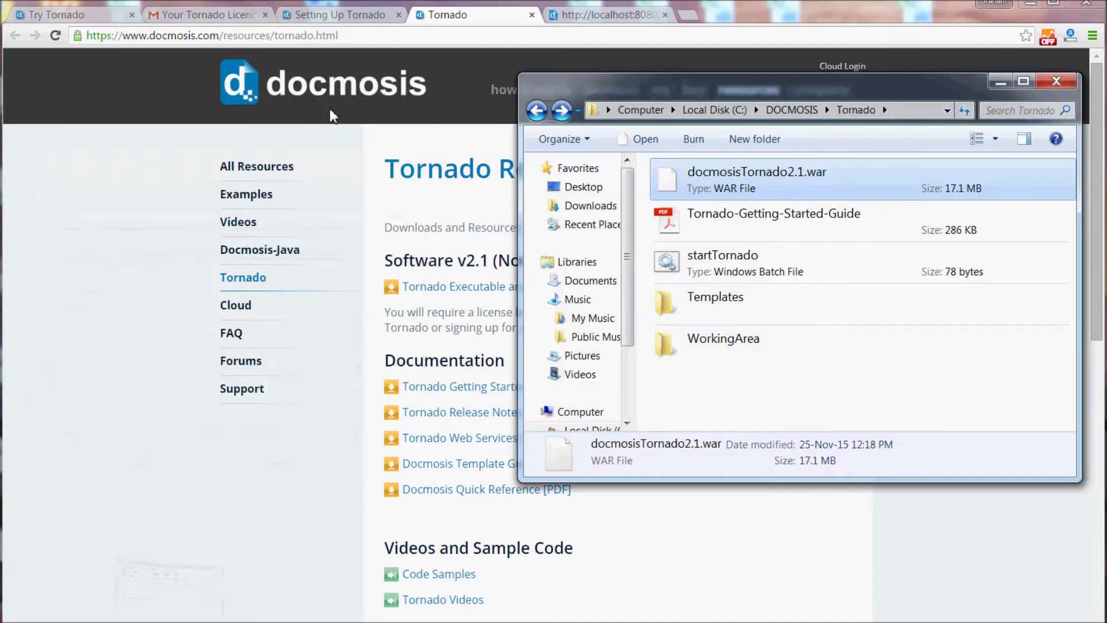
Check the Templates and WorkingArea folders and read the Tornado-Getting-Started-Guide's software requirements and server launch command.
click(736, 319)
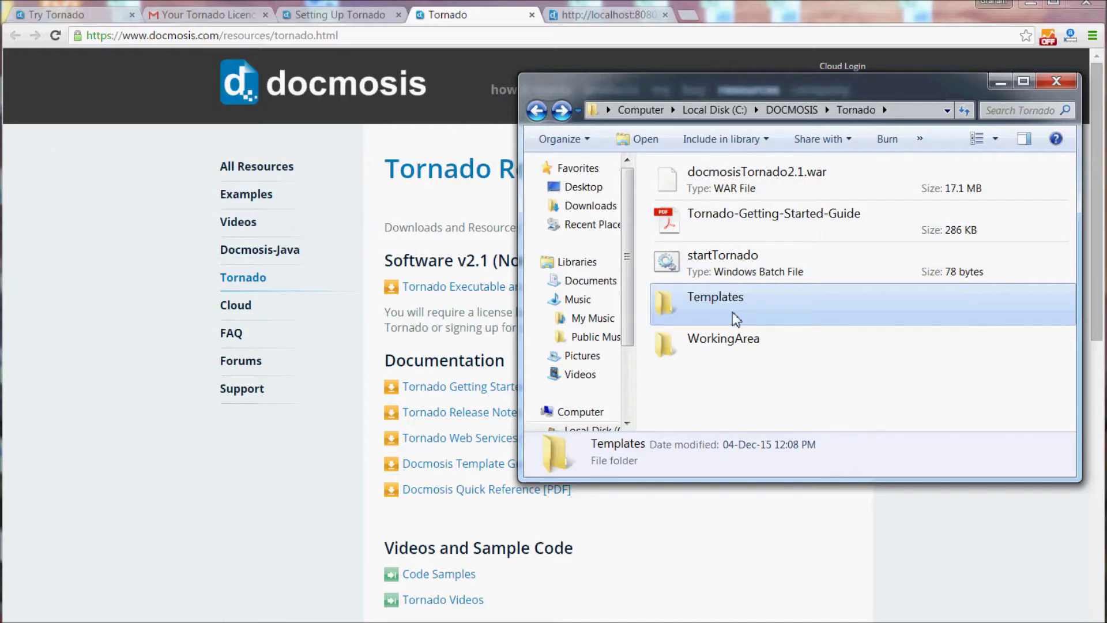
click(746, 351)
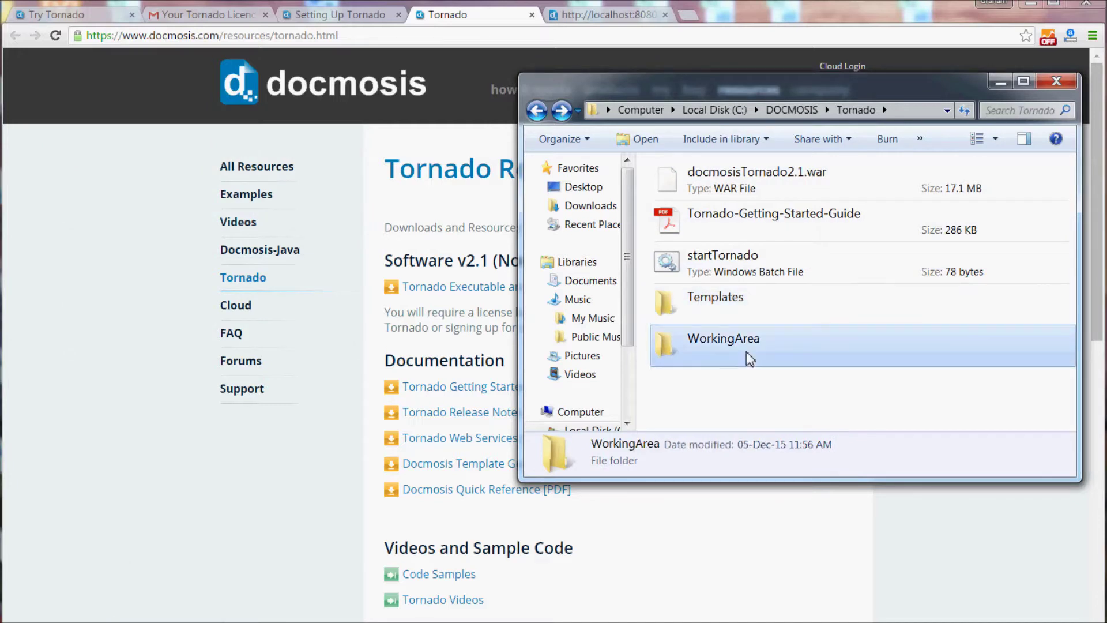
double_click(773, 222)
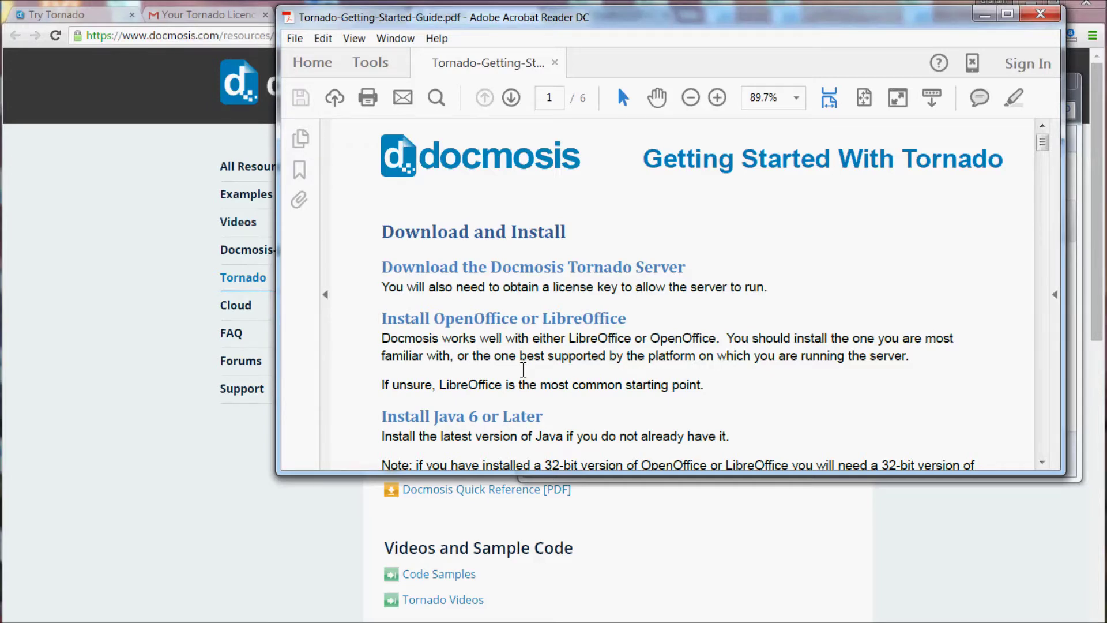
click(985, 13)
click(362, 13)
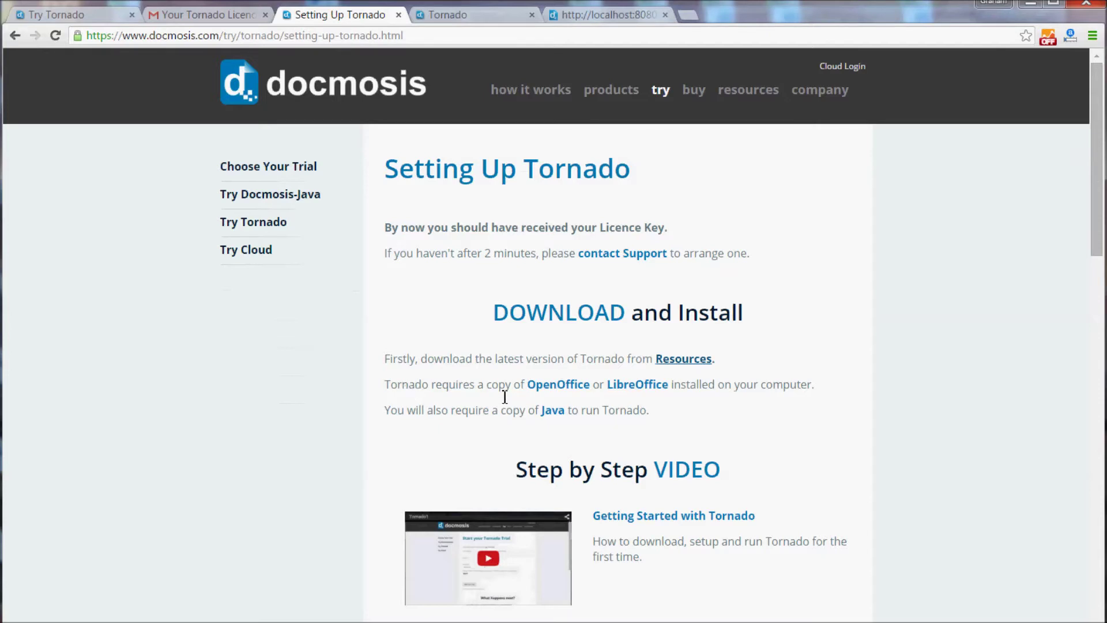
key(alt+Tab)
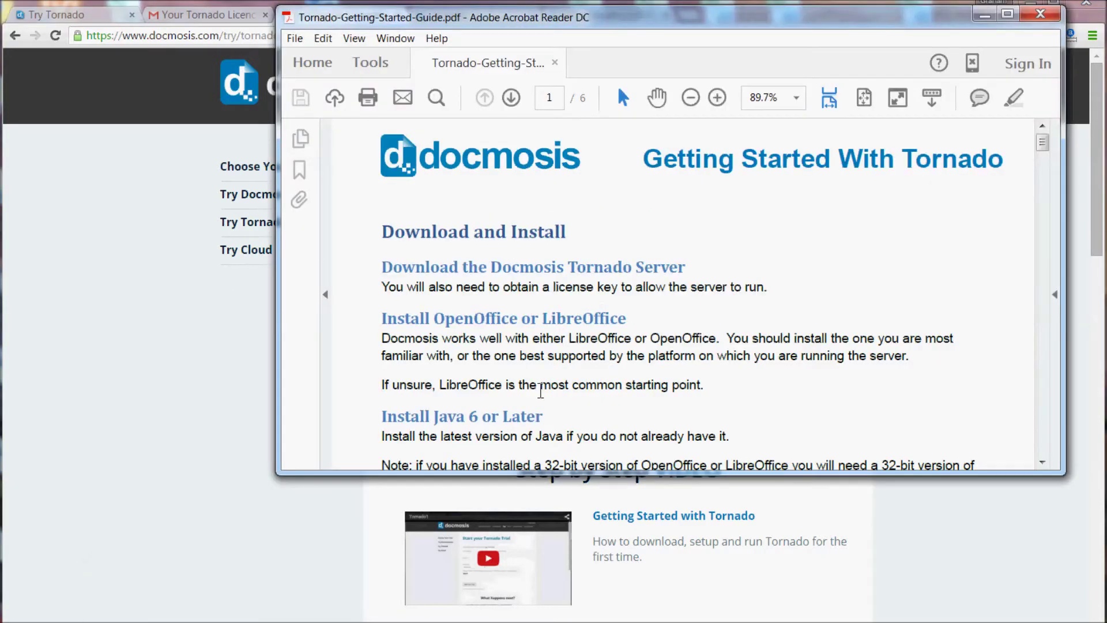
scroll(542, 392, down, 5)
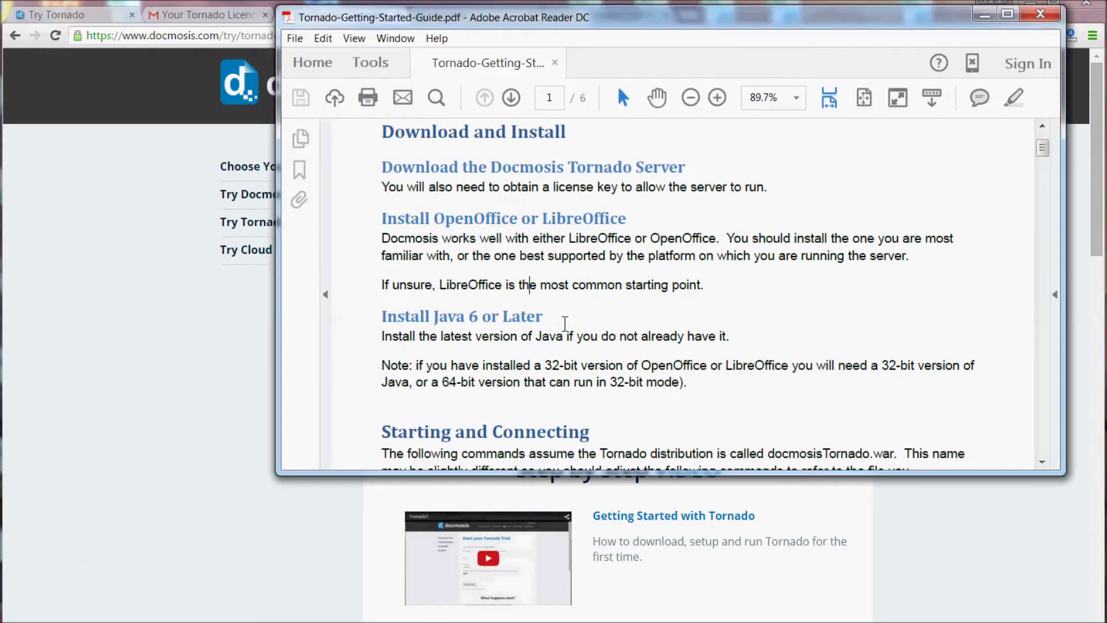
scroll(567, 321, down, 8)
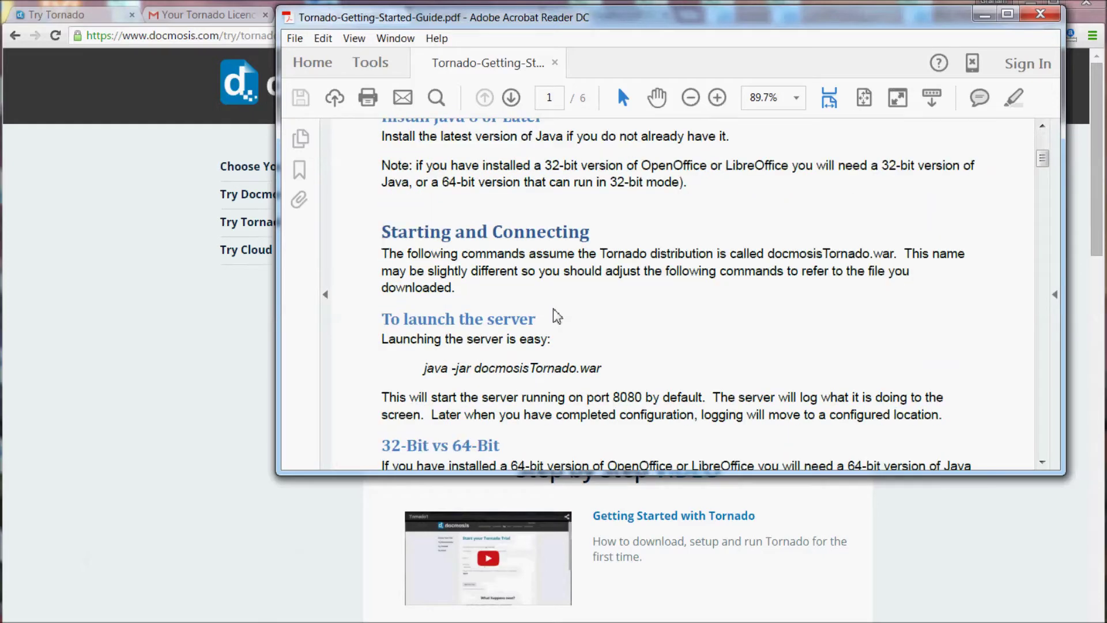
drag(438, 316, 629, 299)
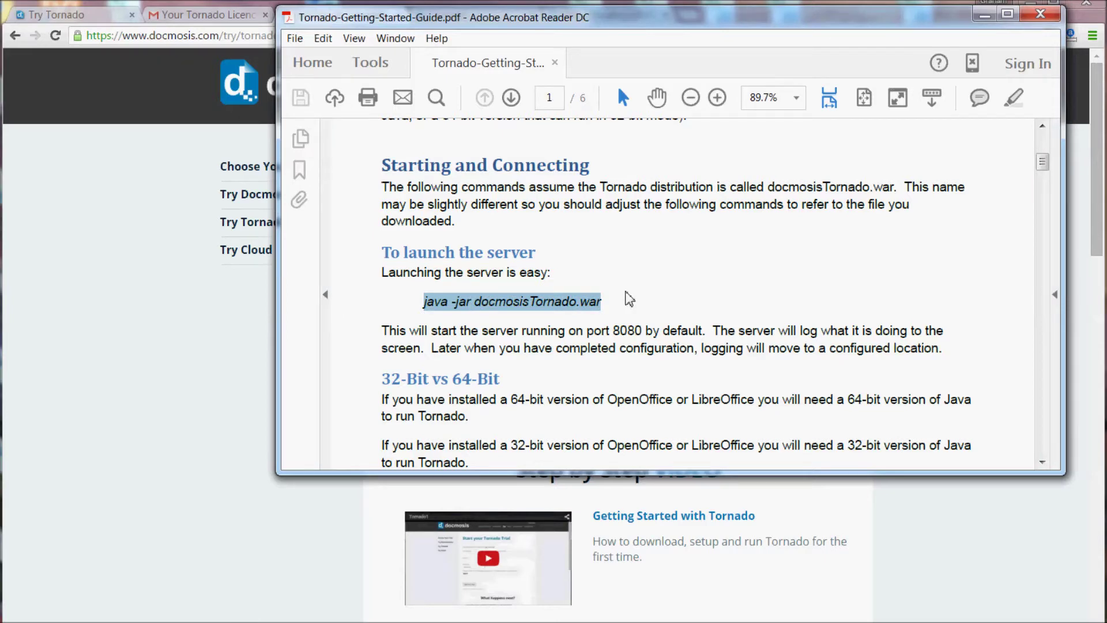
Open the startTornado batch file for editing, compare its Java path and WAR file name with the folder, and close it.
key(alt+Tab)
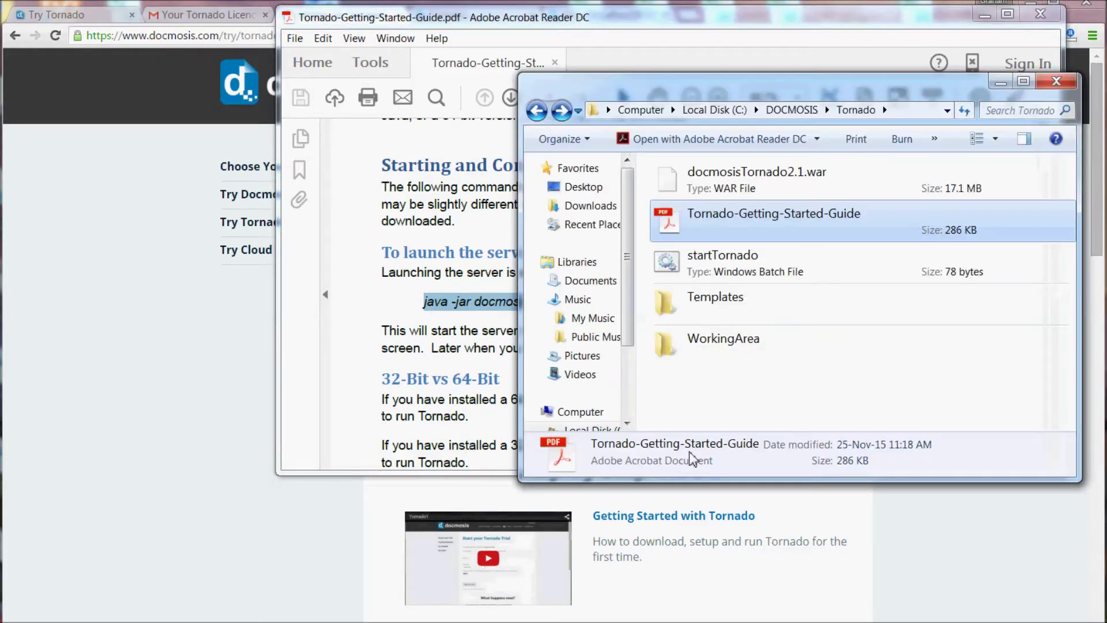
click(738, 276)
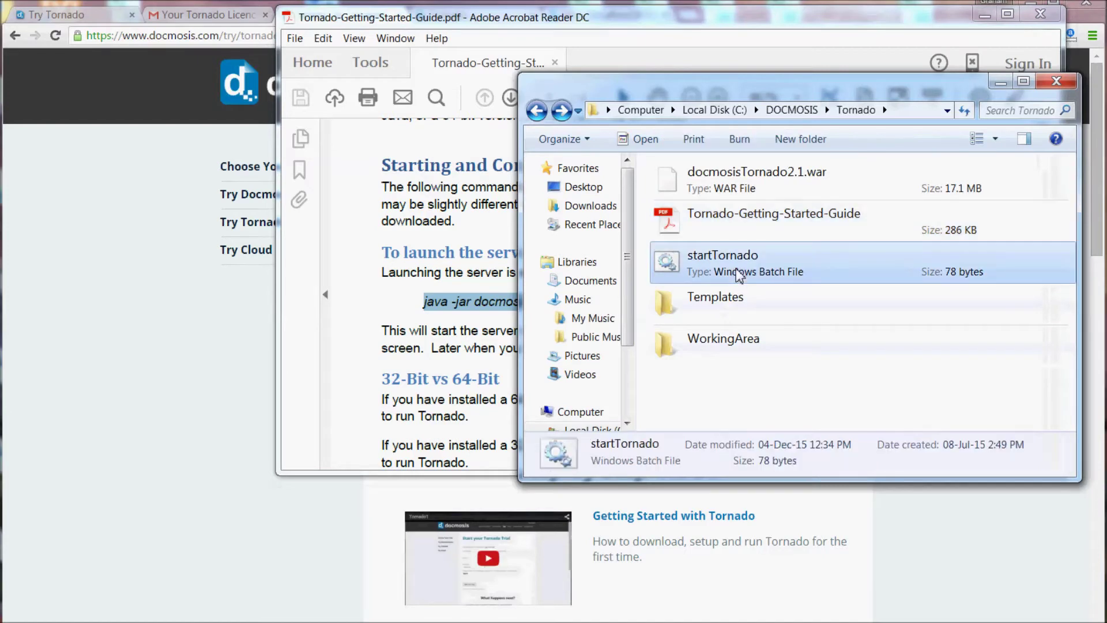
right_click(735, 263)
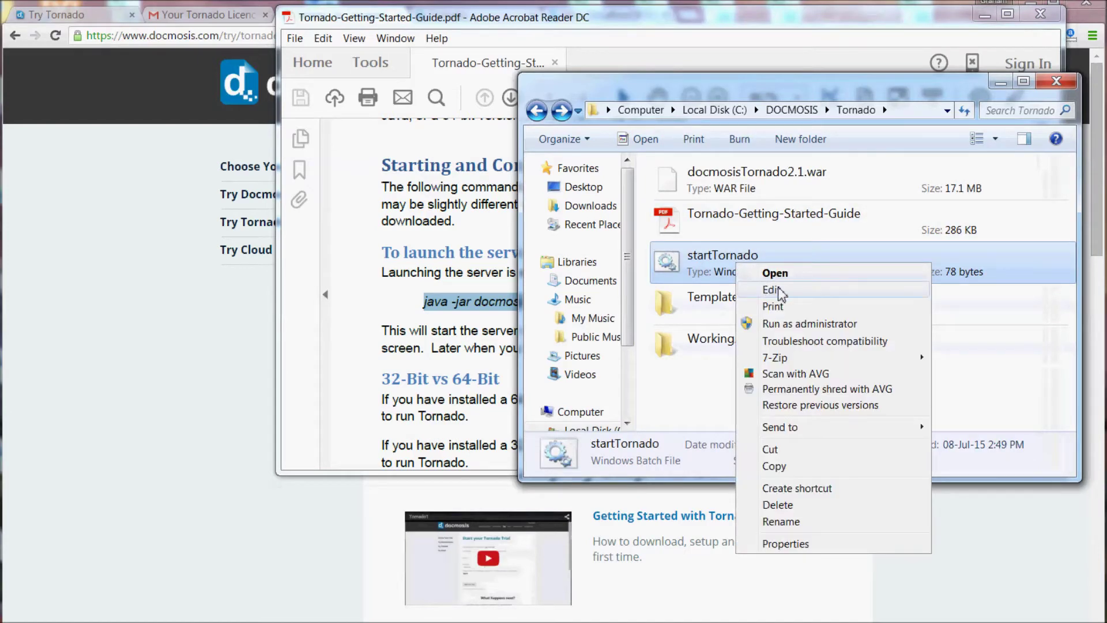
click(770, 289)
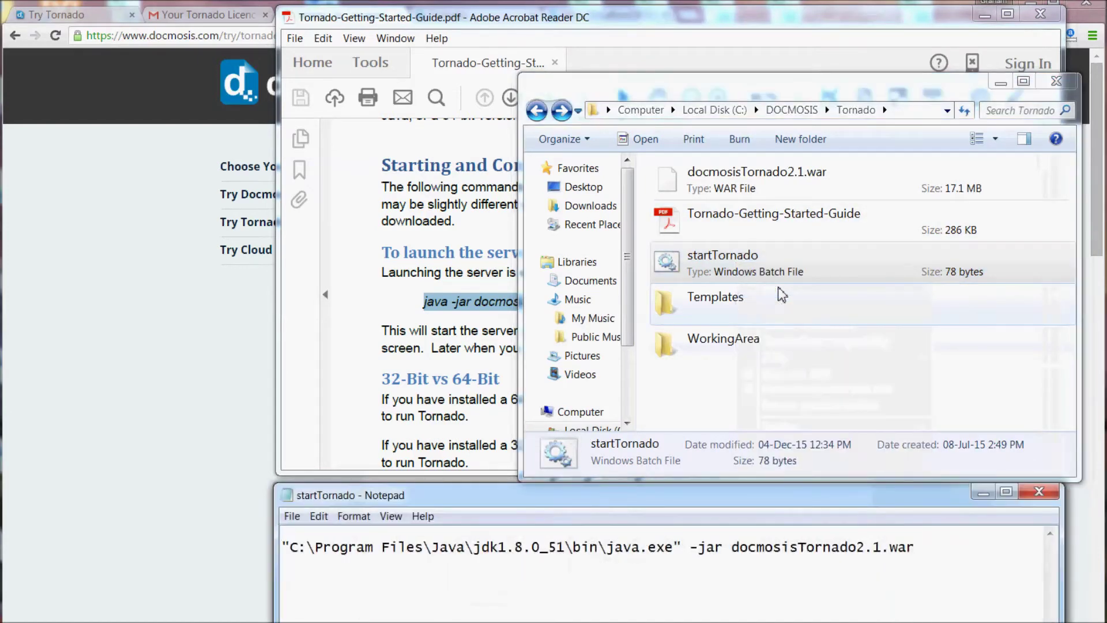
drag(682, 548, 282, 552)
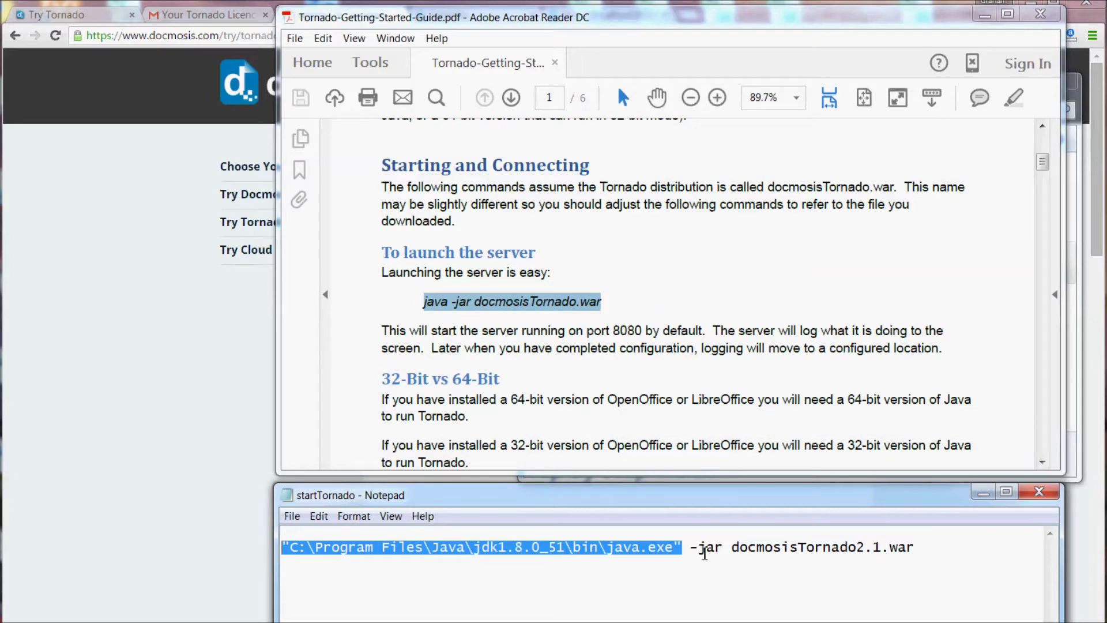
drag(731, 552, 922, 548)
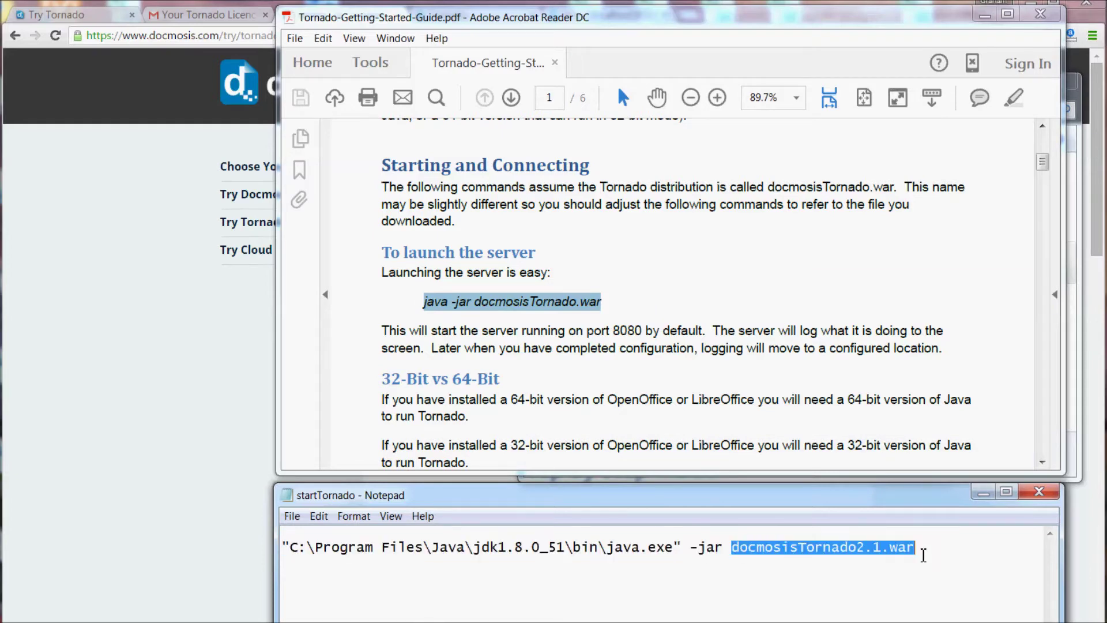
key(alt+Tab)
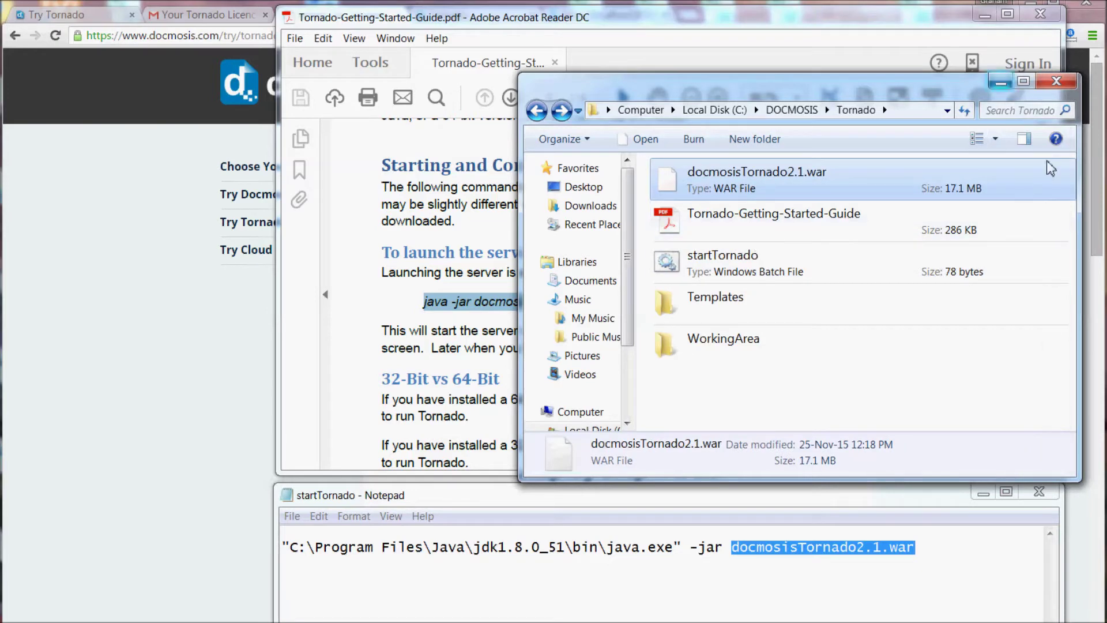
click(1049, 491)
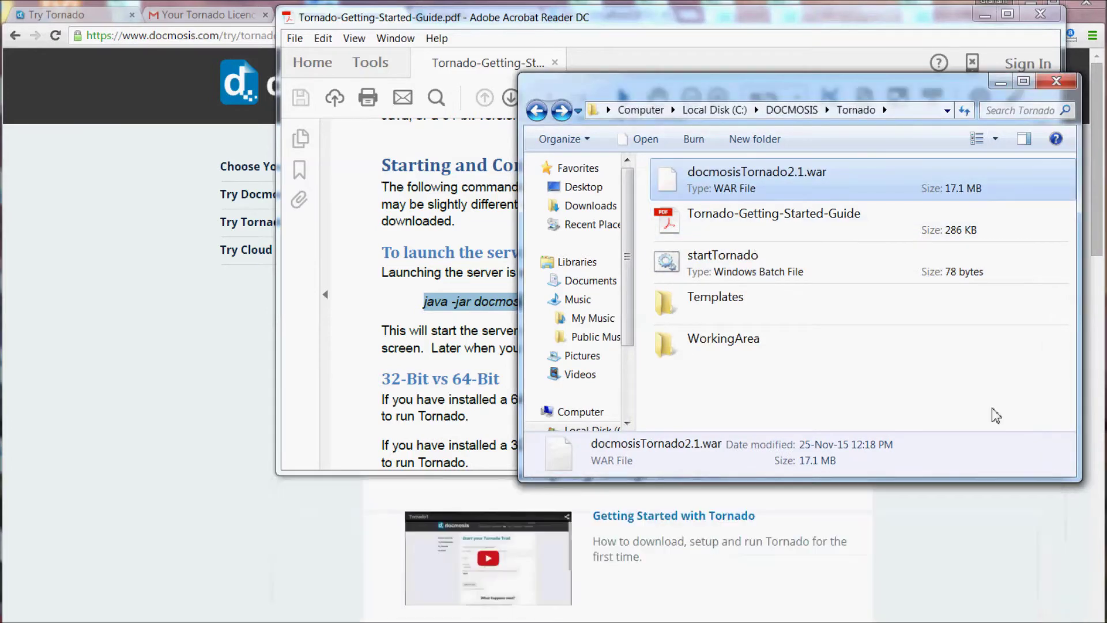
Launch the Tornado server by running the startTornado batch file, and reposition its console window.
double_click(724, 257)
drag(425, 99, 487, 110)
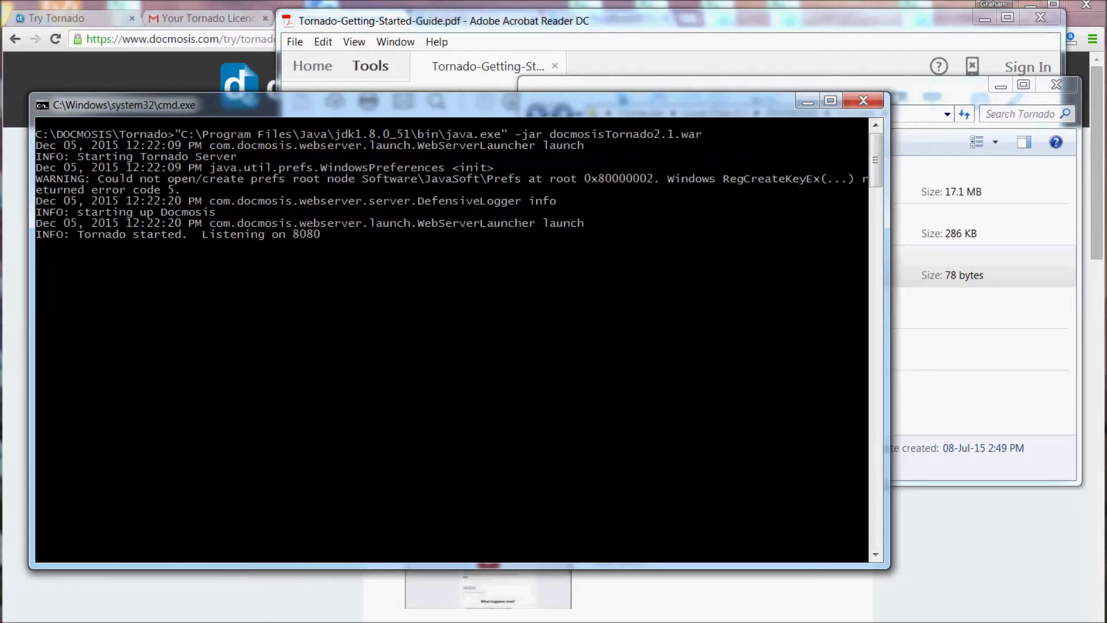
Read the Getting Started guide's instructions on choosing a different port, controlling logging and configuring Tornado through its local address.
key(alt+Tab)
click(639, 307)
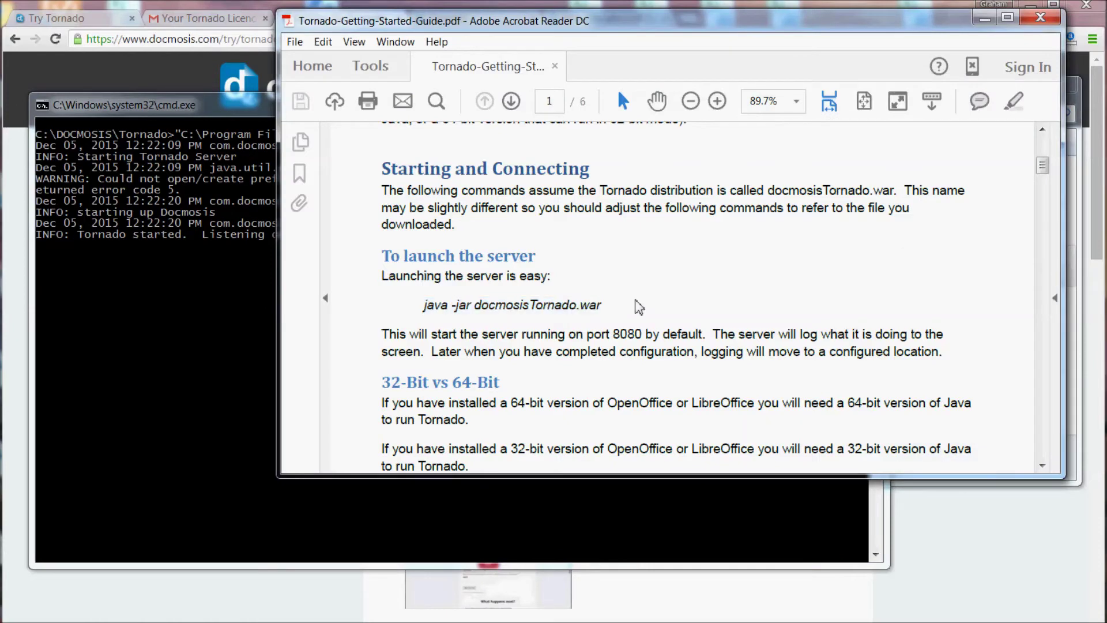
scroll(643, 309, down, 3)
scroll(643, 310, down, 8)
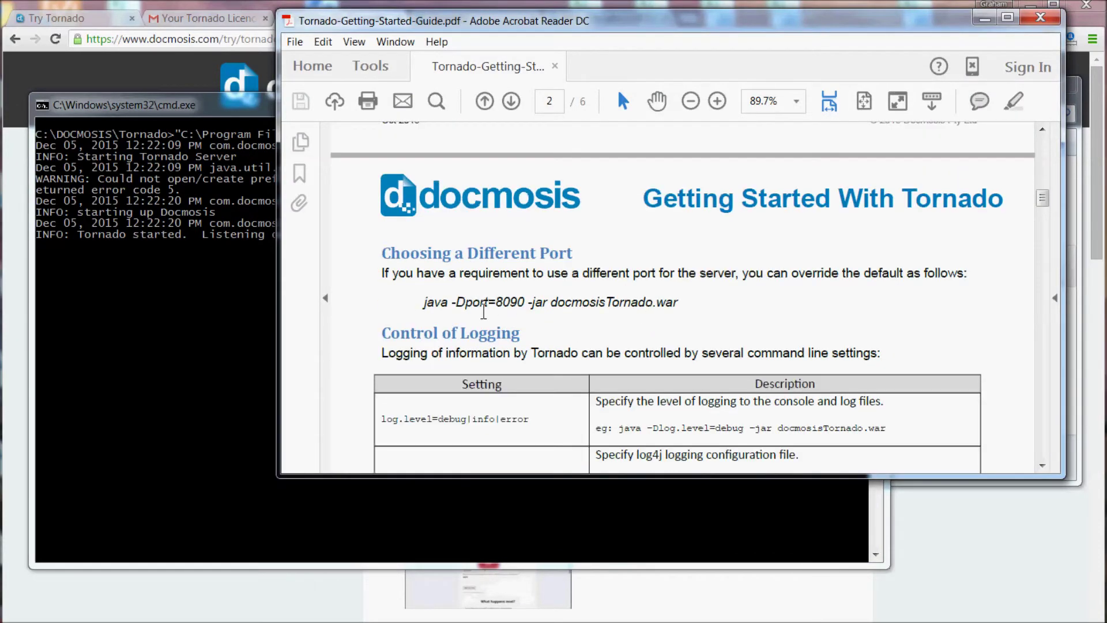
drag(453, 314, 581, 290)
click(581, 290)
scroll(551, 305, down, 5)
scroll(544, 302, down, 3)
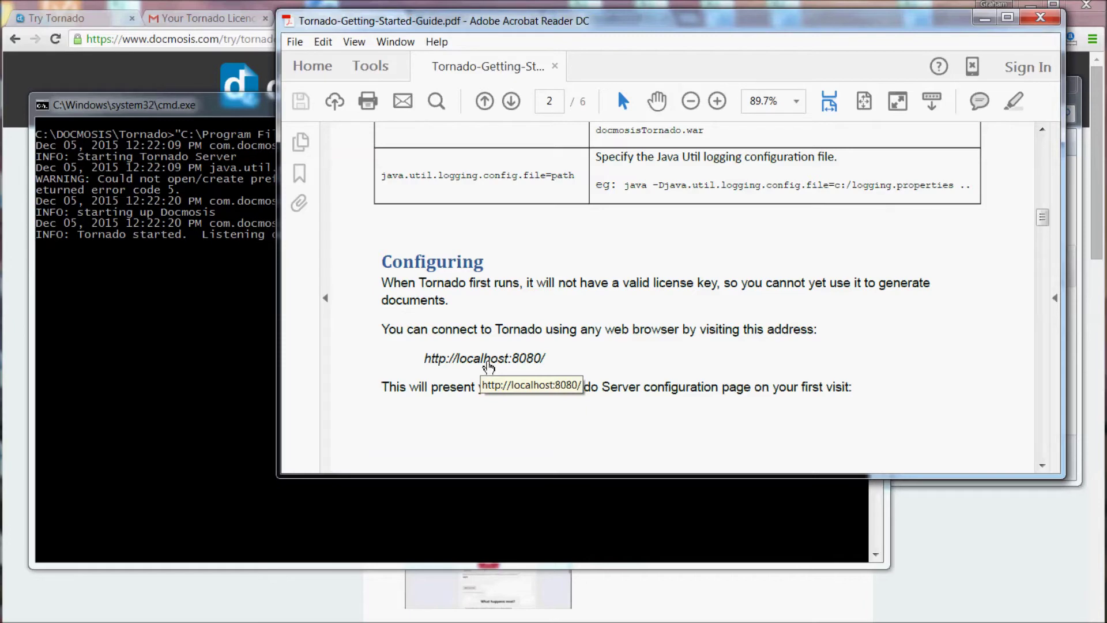
Load the Tornado Server configuration page at localhost:8080 in the browser.
click(488, 364)
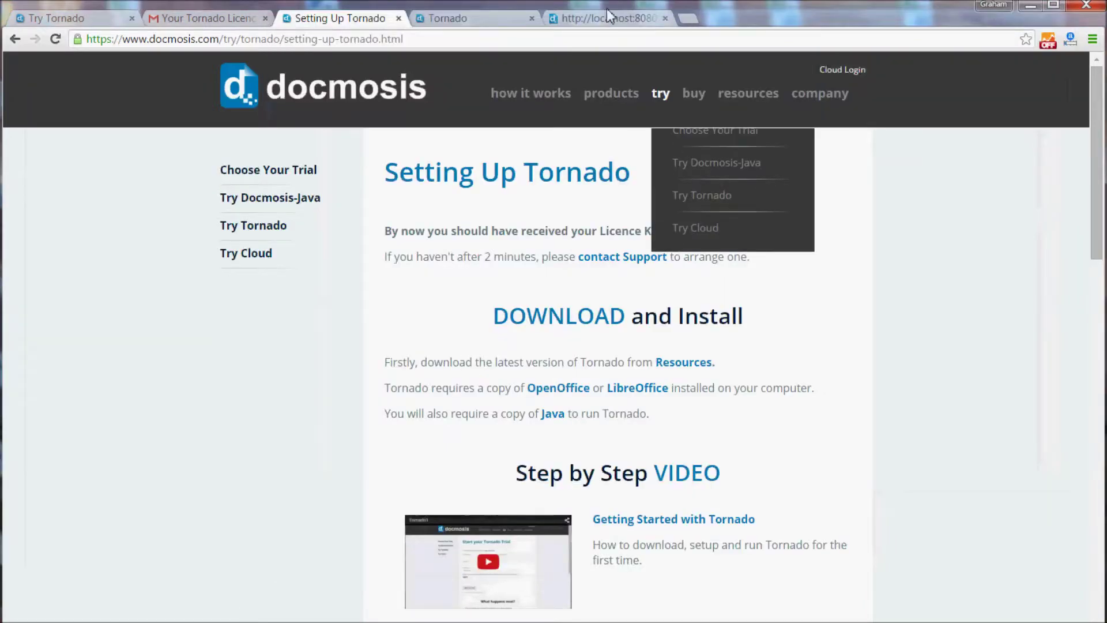
click(55, 38)
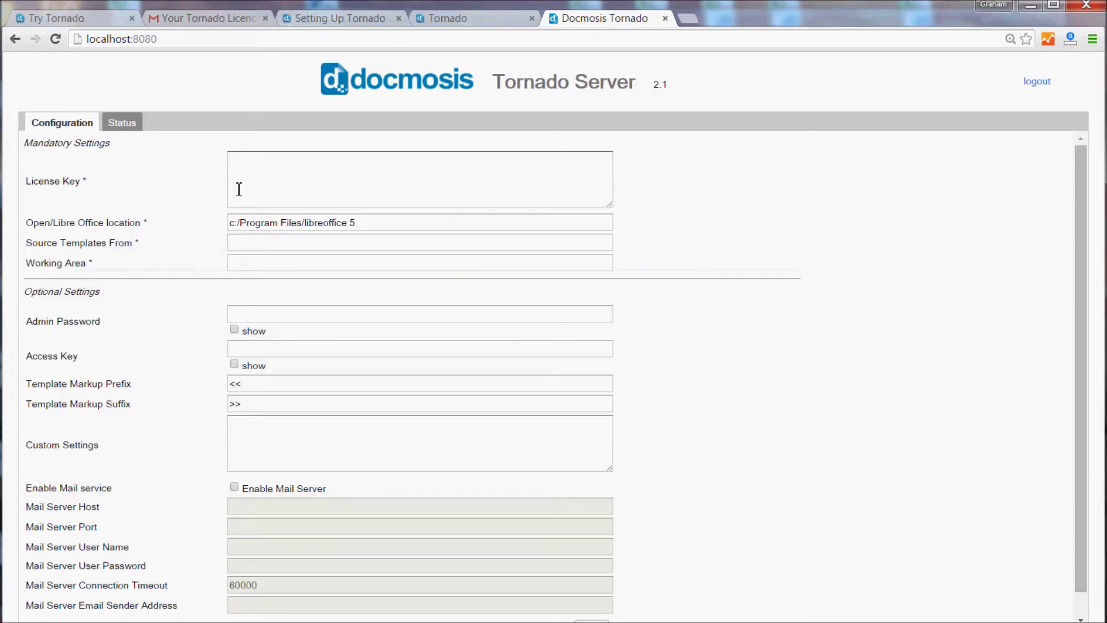
Copy the two licence lines from the Tornado licence e-mail and paste them into the server's License Key field.
click(202, 19)
right_click(256, 320)
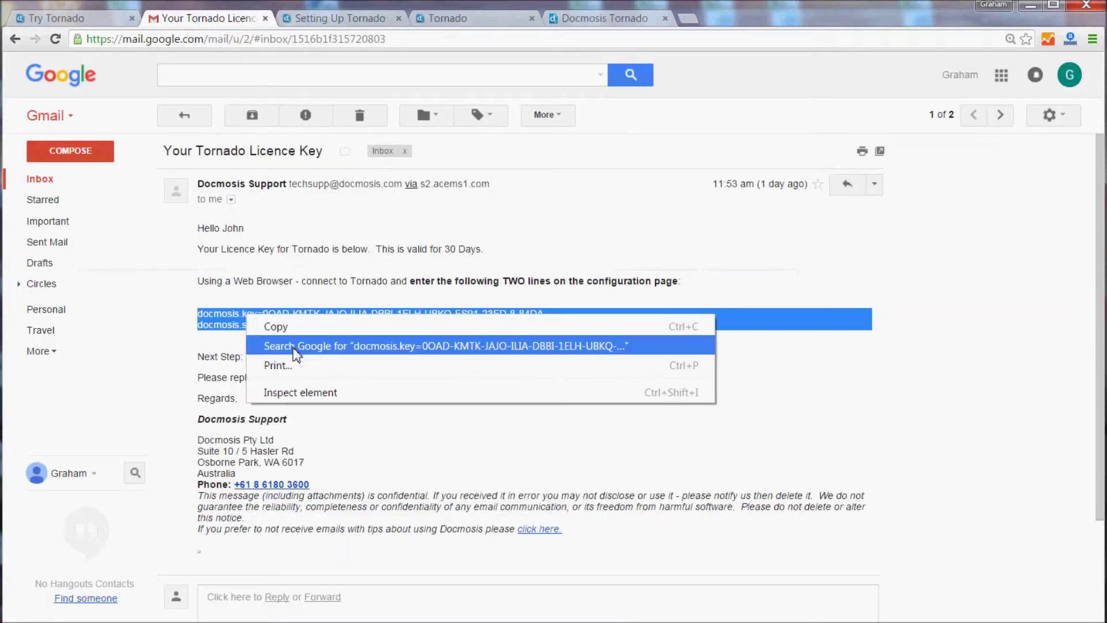
click(277, 324)
click(606, 21)
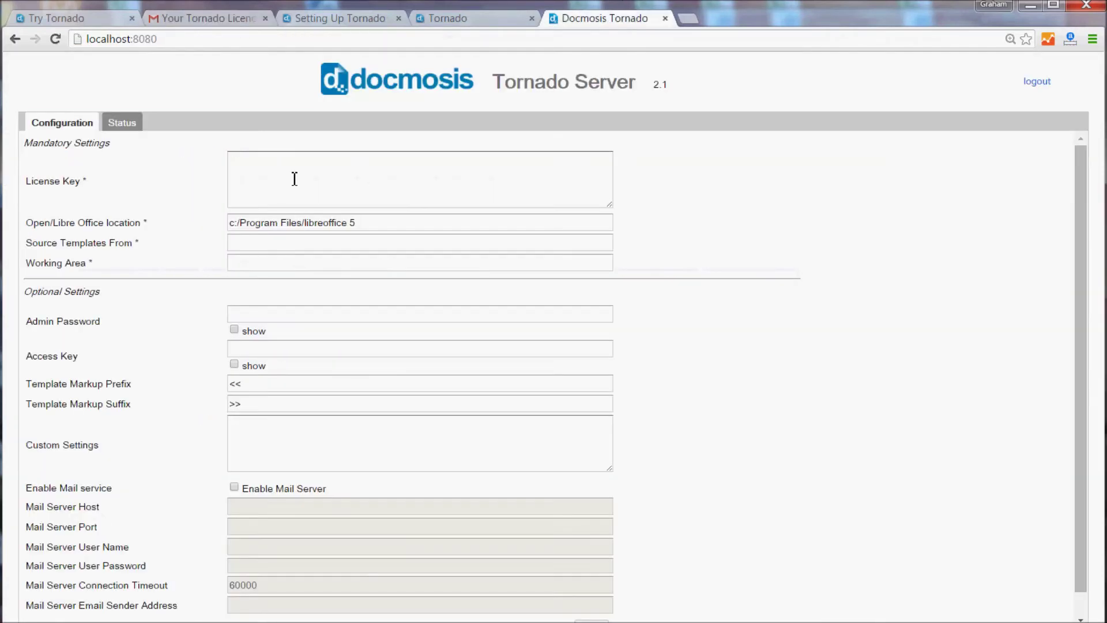
right_click(294, 179)
click(339, 267)
key(Tab)
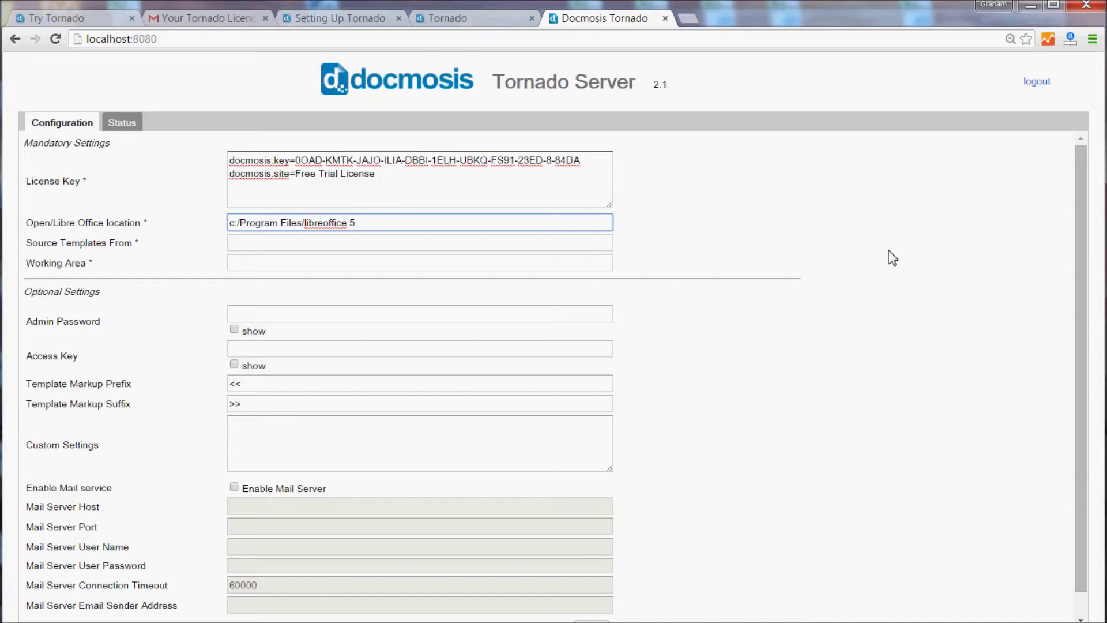
Switch to Windows Explorer, browse to the LibreOffice 5 folder in C:\Program Files, and copy its address as text.
key(alt+Tab)
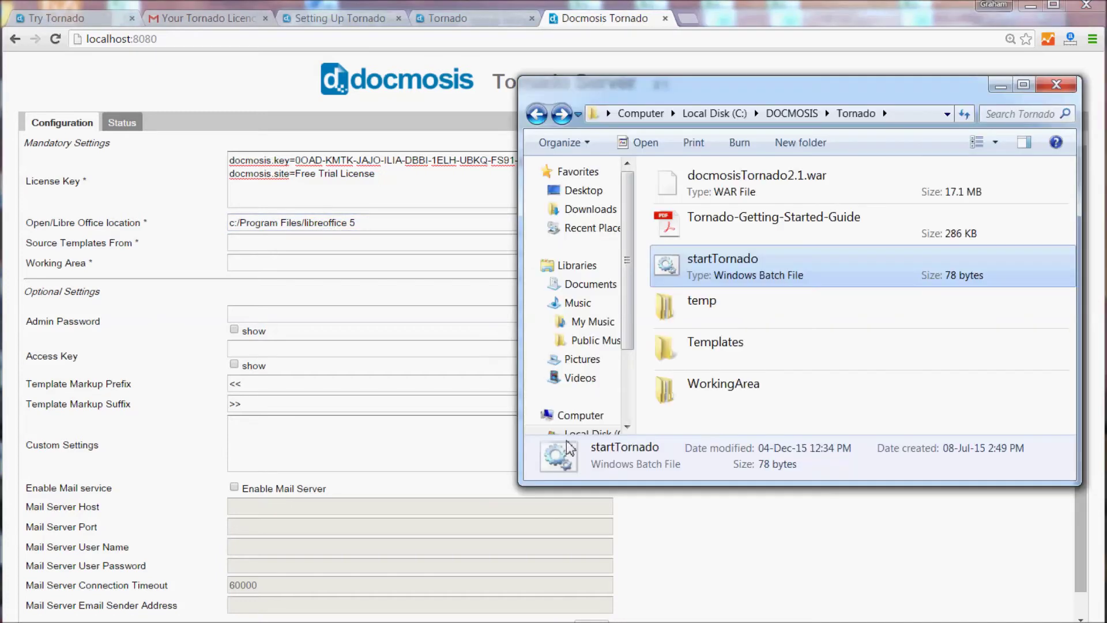
scroll(626, 419, down, 1)
click(588, 409)
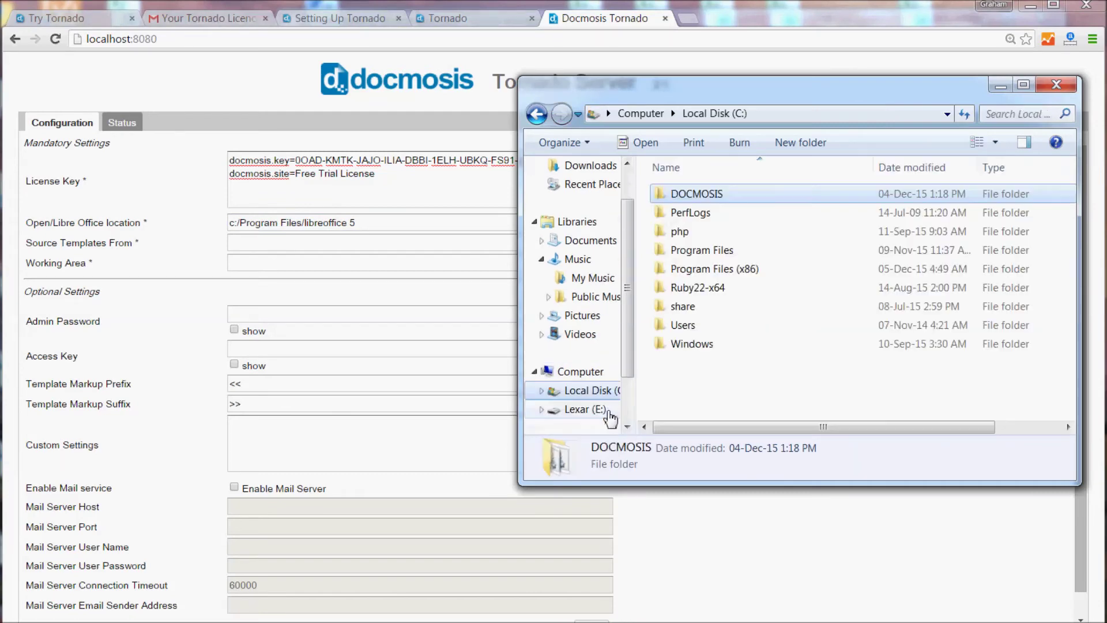
click(692, 250)
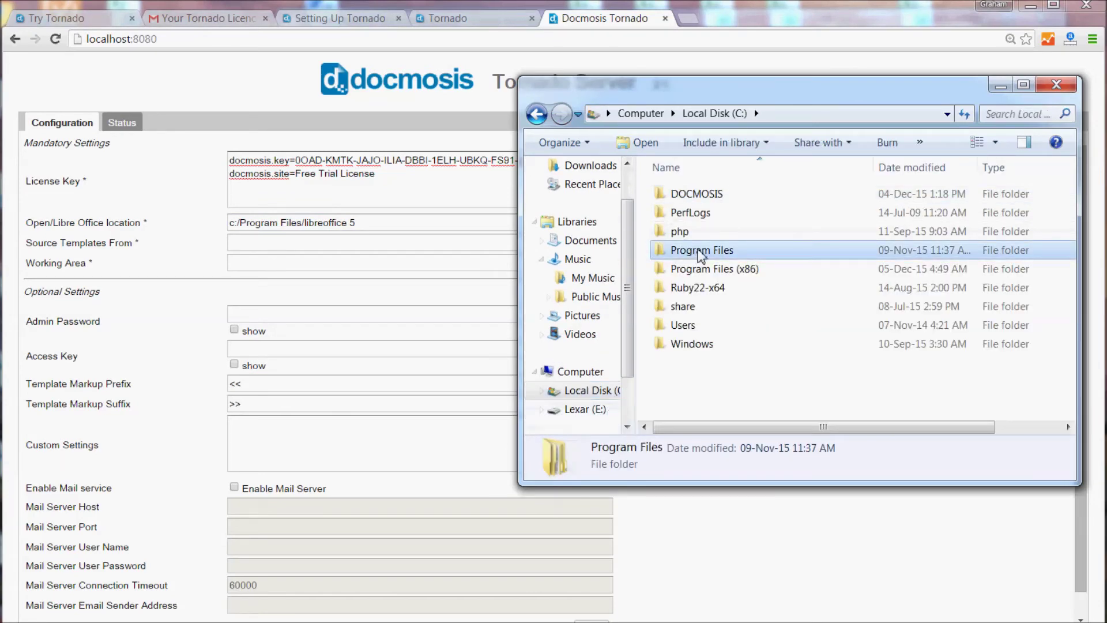
double_click(699, 251)
scroll(704, 403, down, 1)
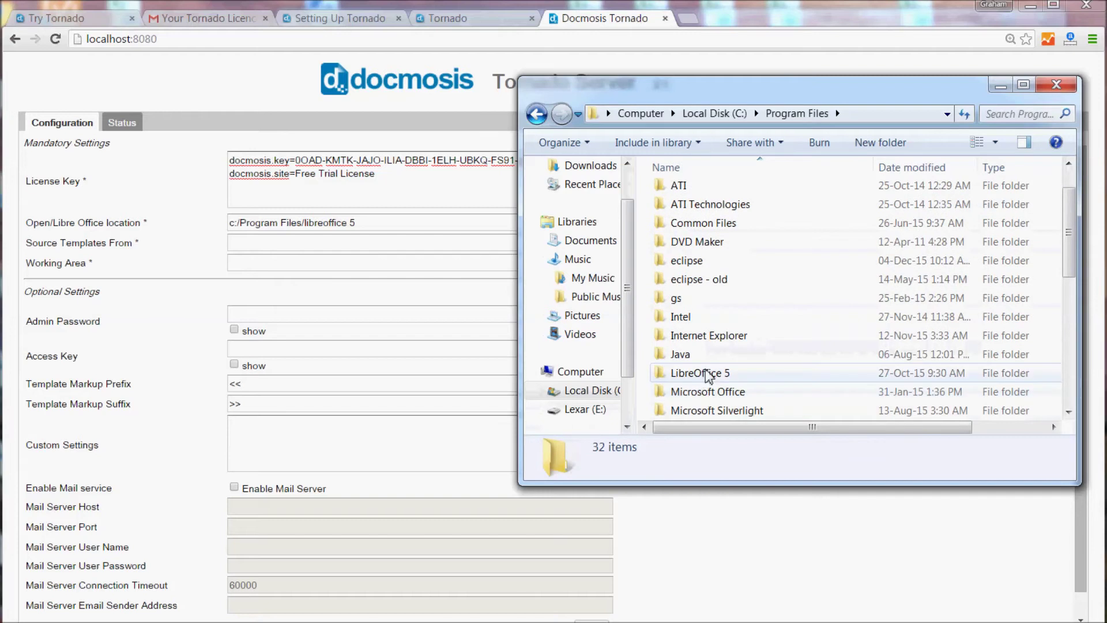
click(822, 379)
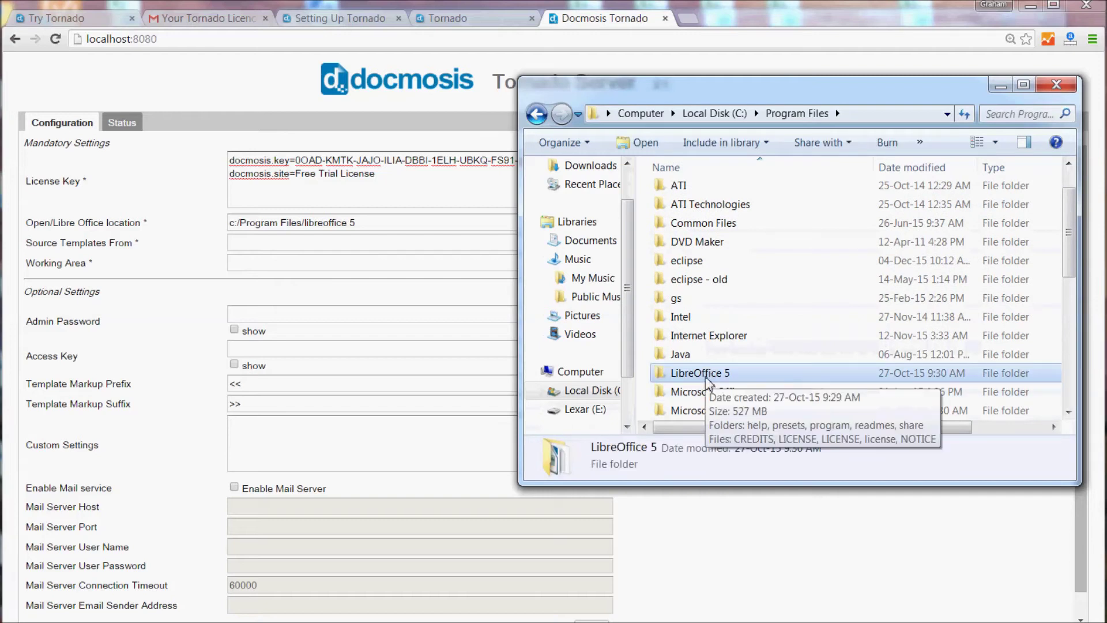
double_click(707, 378)
right_click(832, 112)
click(892, 138)
click(536, 113)
Replace the Open/Libre Office location on the configuration page with C:\Program Files\LibreOffice 5.
click(306, 223)
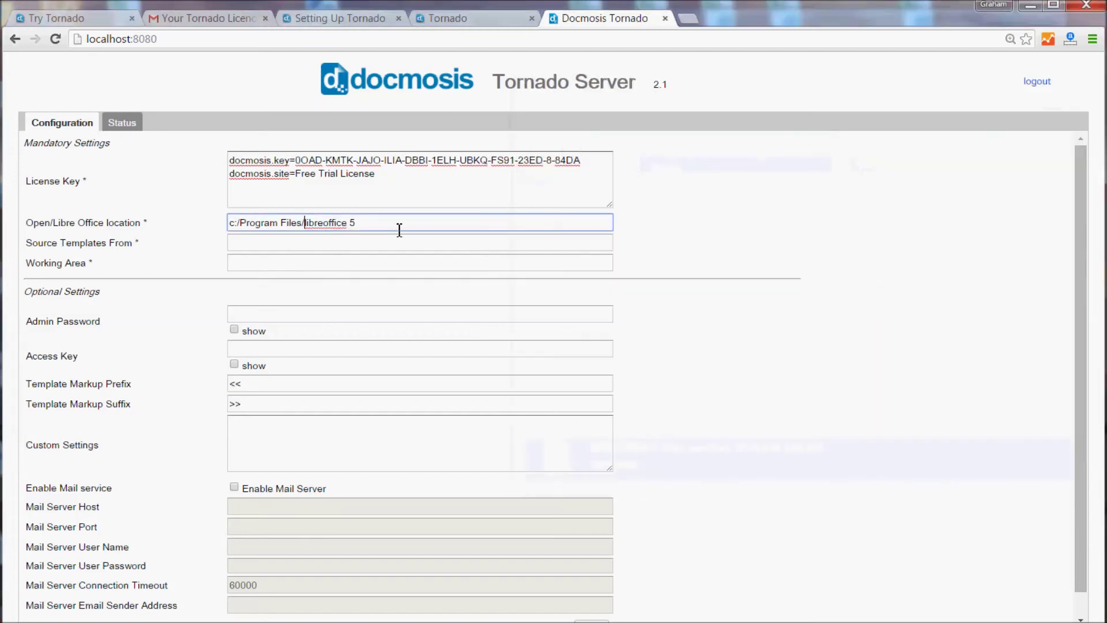
key(ctrl+a)
right_click(318, 229)
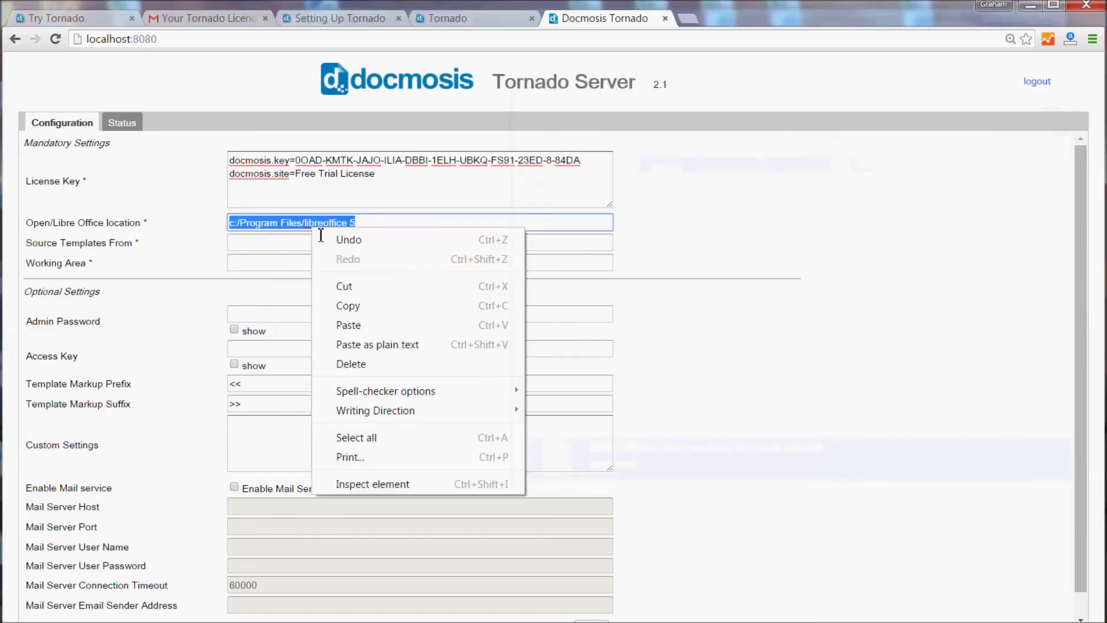
click(382, 325)
Look inside the Java folder in Program Files in Windows Explorer, and return to the C:\DOCMOSIS\Tornado folder.
key(alt+Tab)
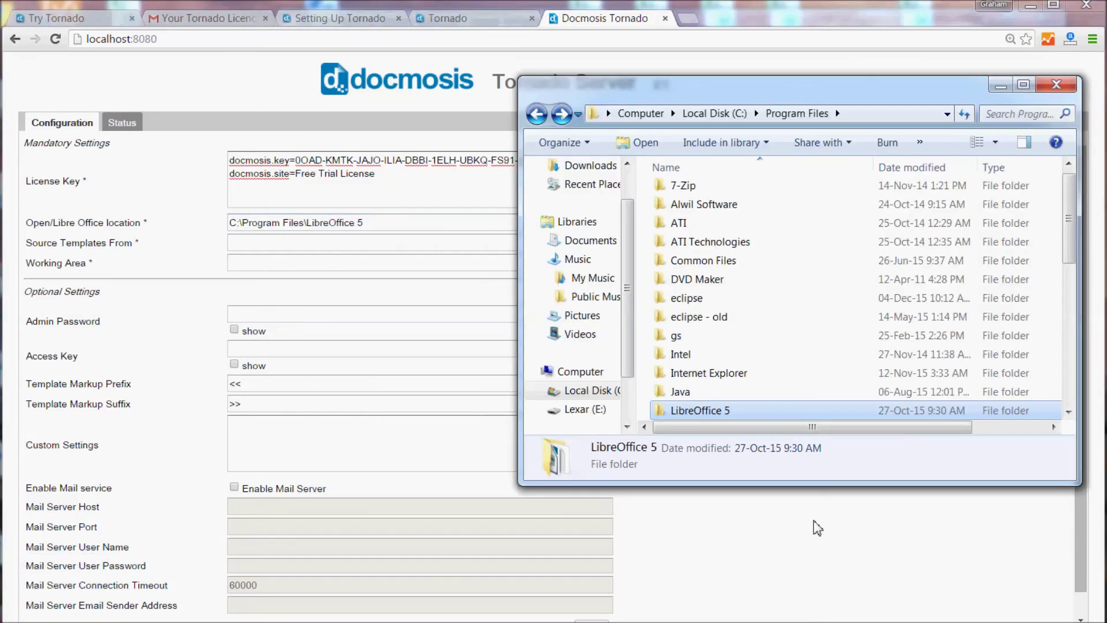
click(689, 397)
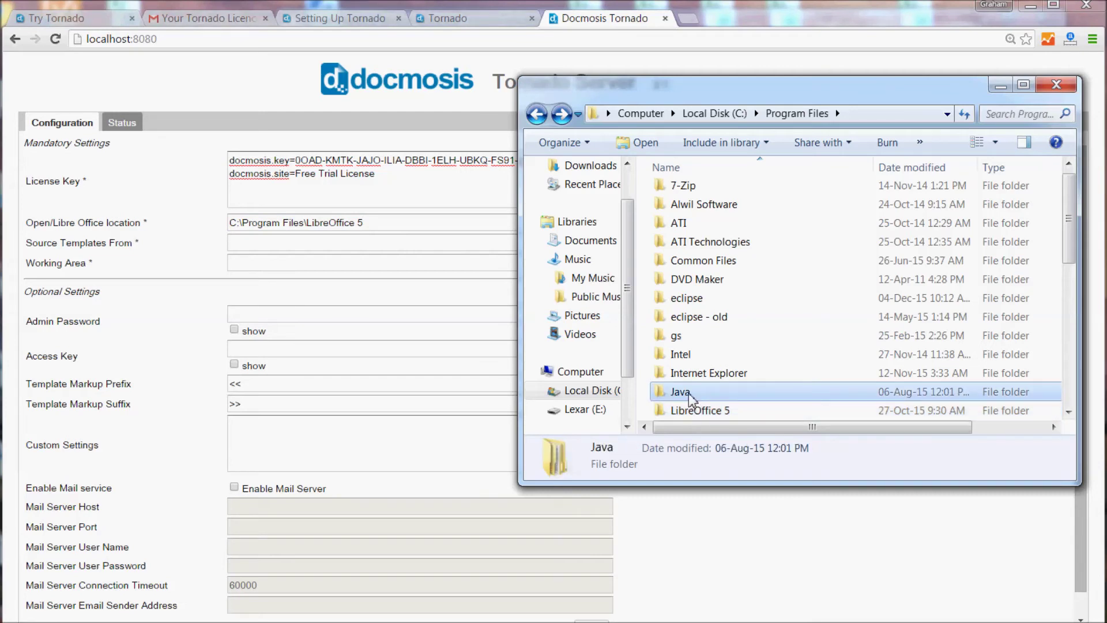
double_click(689, 397)
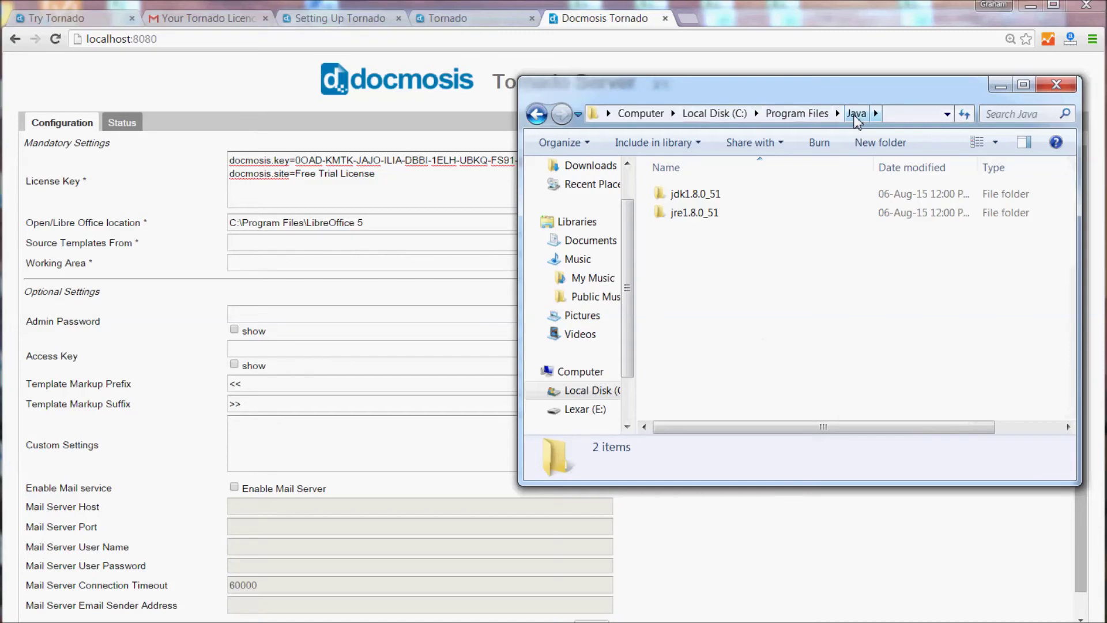
click(535, 116)
click(535, 115)
click(534, 116)
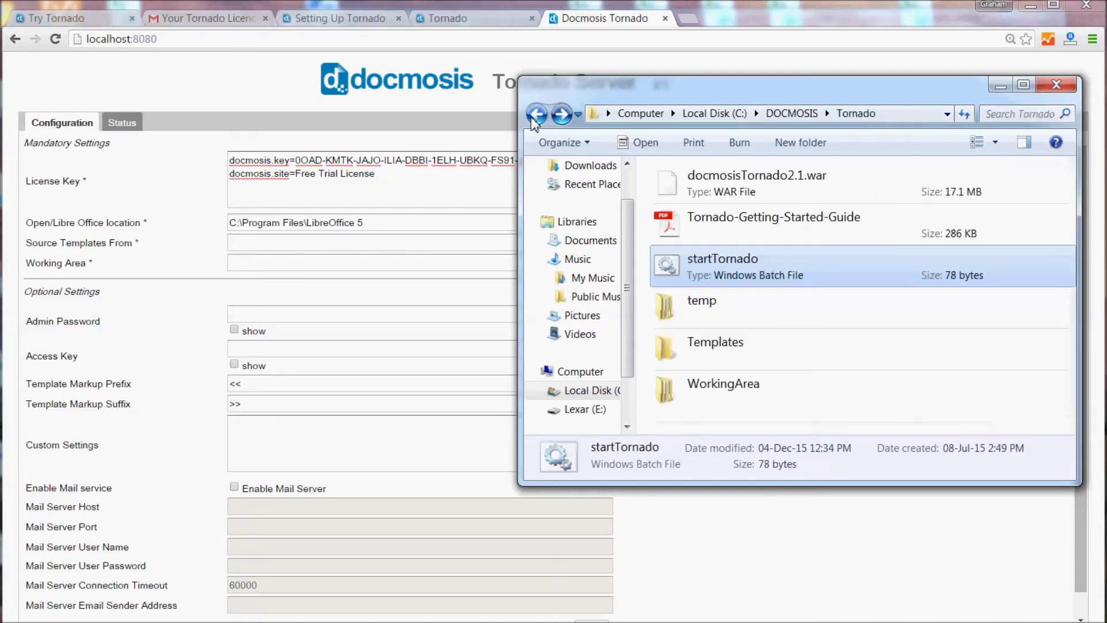
Copy the Templates folder's address and set Source Templates From to C:\DOCMOSIS\Tornado\Templates.
click(718, 351)
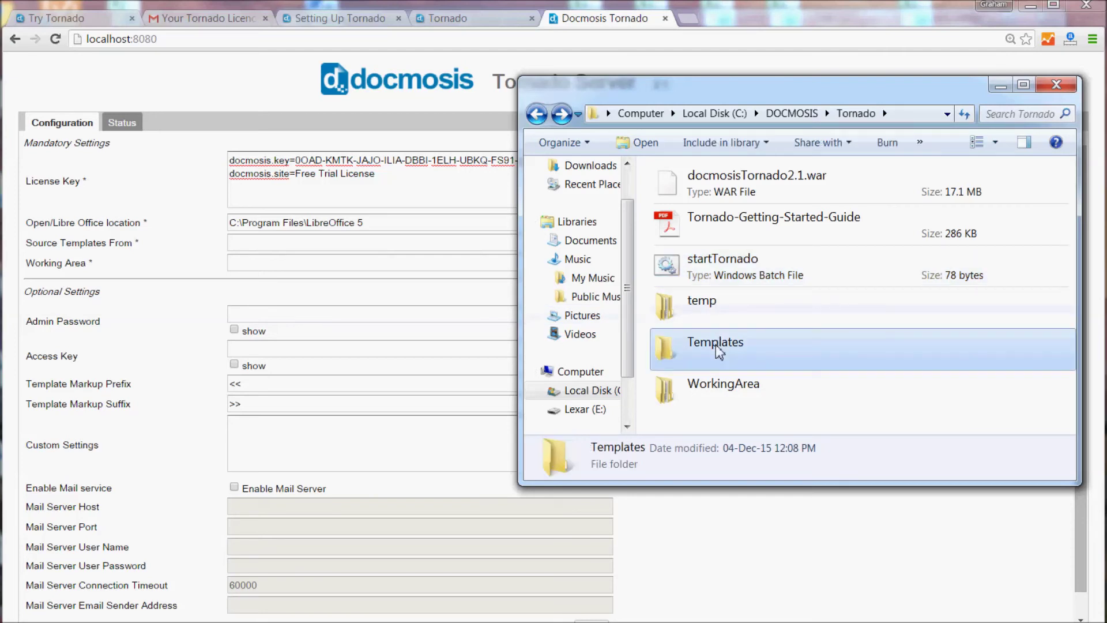
double_click(715, 344)
right_click(839, 113)
click(910, 139)
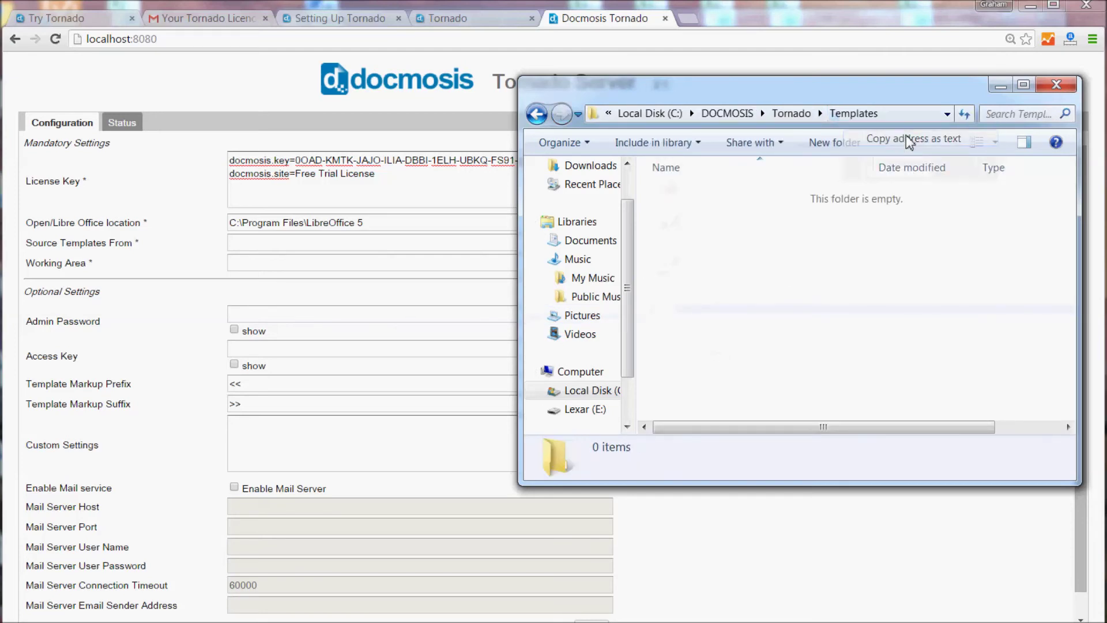
click(274, 244)
right_click(274, 245)
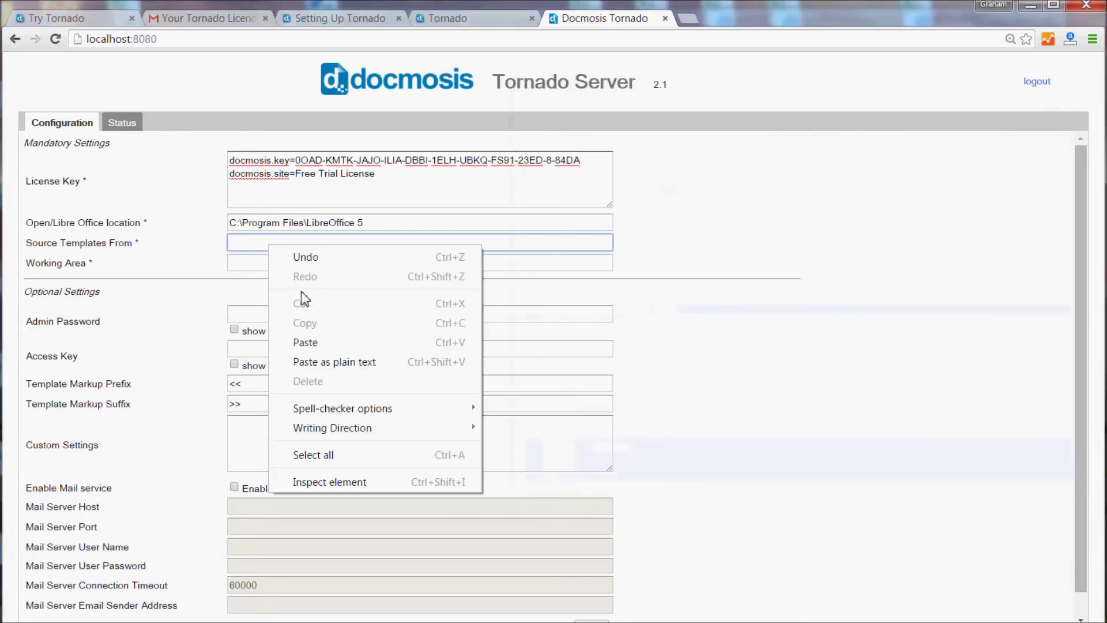
click(327, 362)
Copy the WorkingArea folder's address from Windows Explorer and set Working Area to C:\DOCMOSIS\Tornado\WorkingArea.
key(alt+Tab)
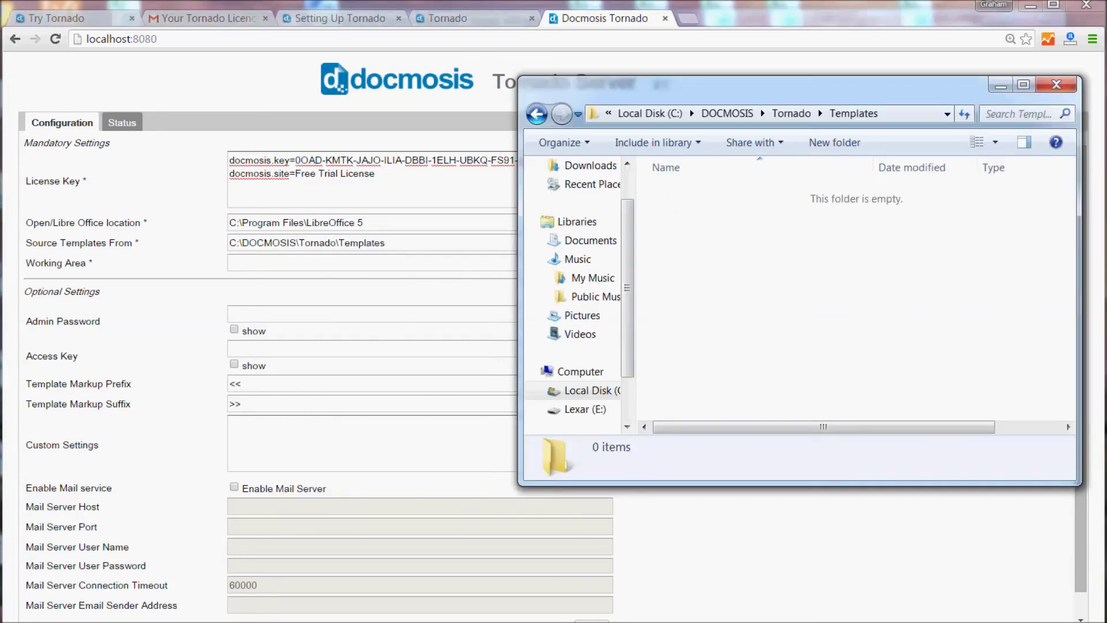
click(537, 115)
click(727, 390)
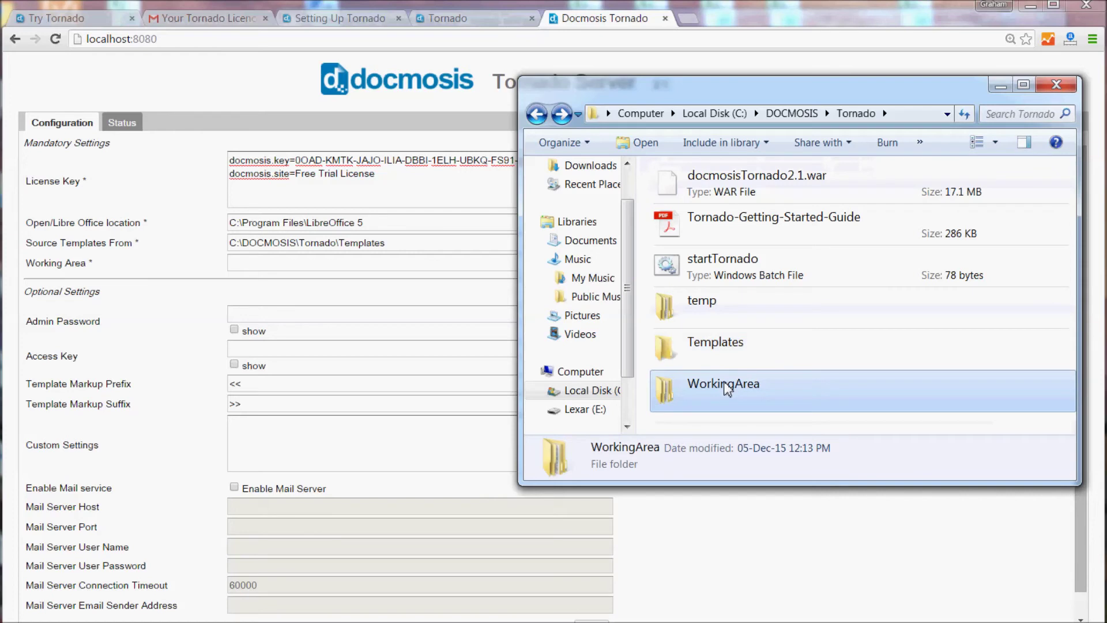
double_click(727, 389)
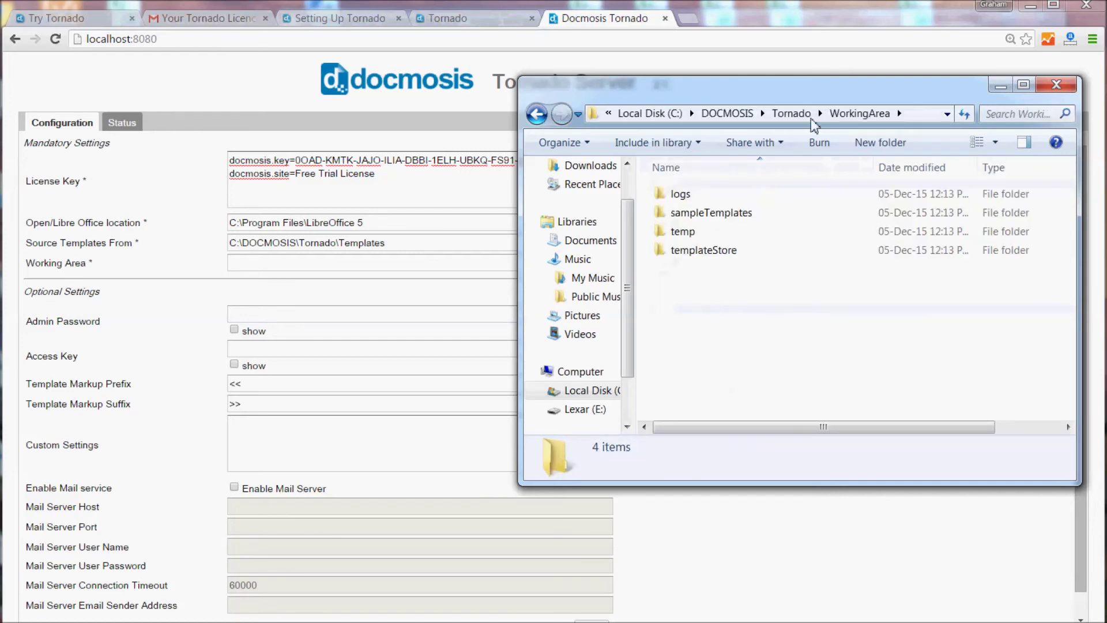
right_click(858, 115)
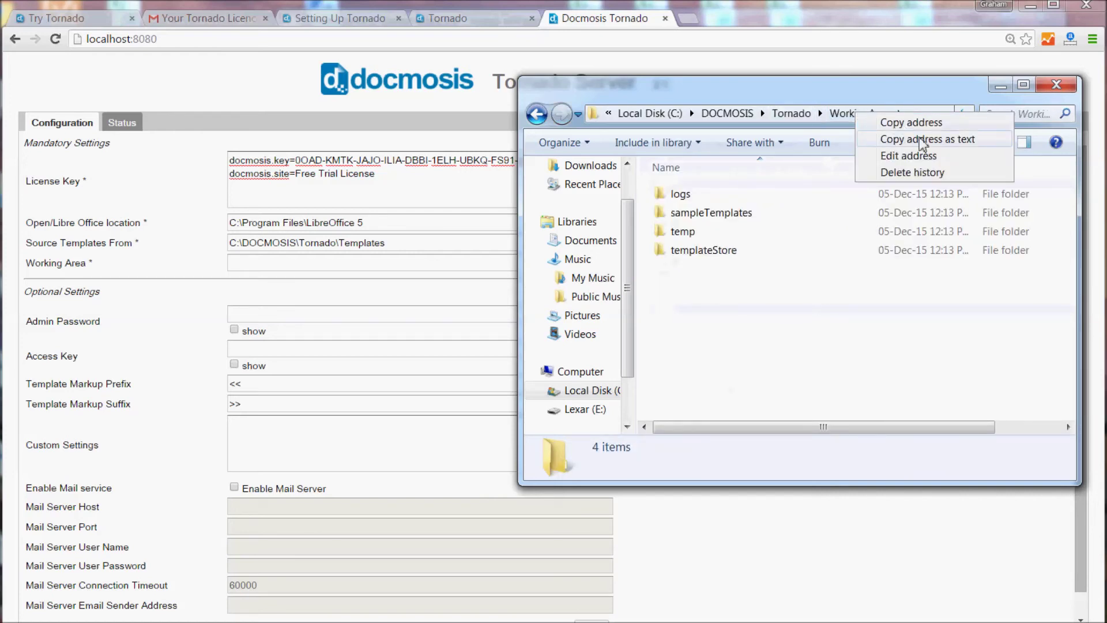
click(930, 140)
click(537, 113)
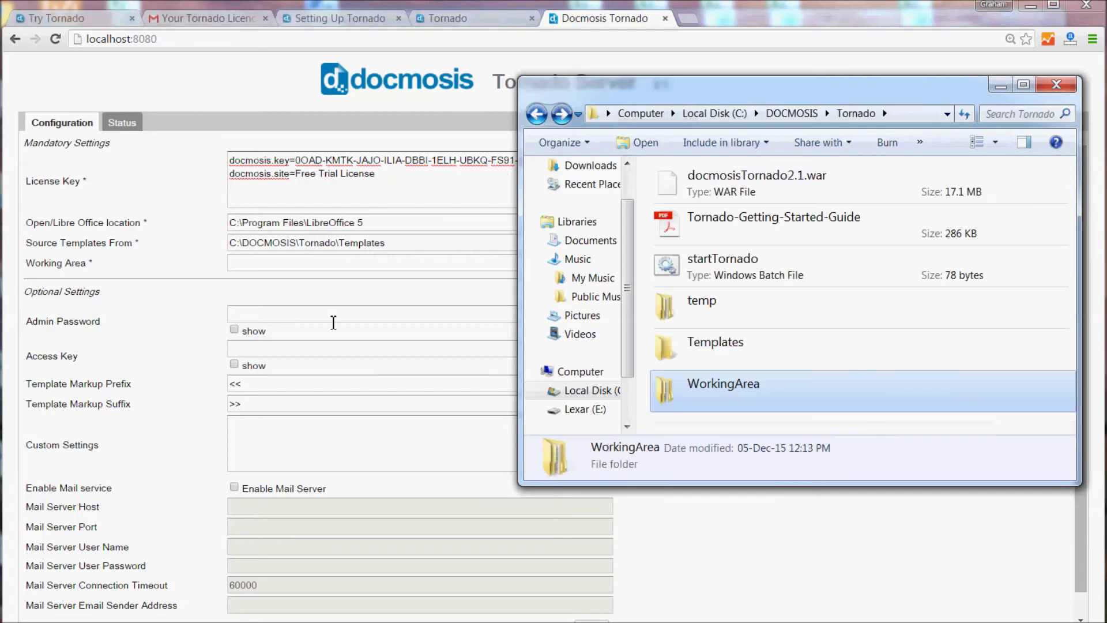
click(333, 264)
right_click(333, 271)
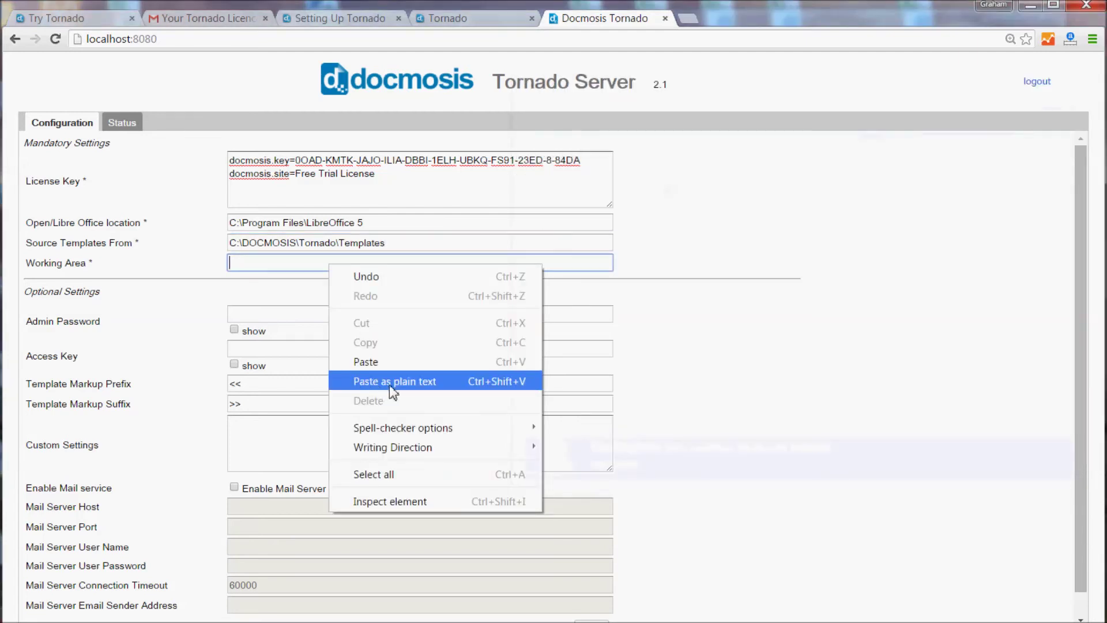
click(389, 381)
Save the Tornado server configuration and restart the engine from the status page.
scroll(879, 305, down, 1)
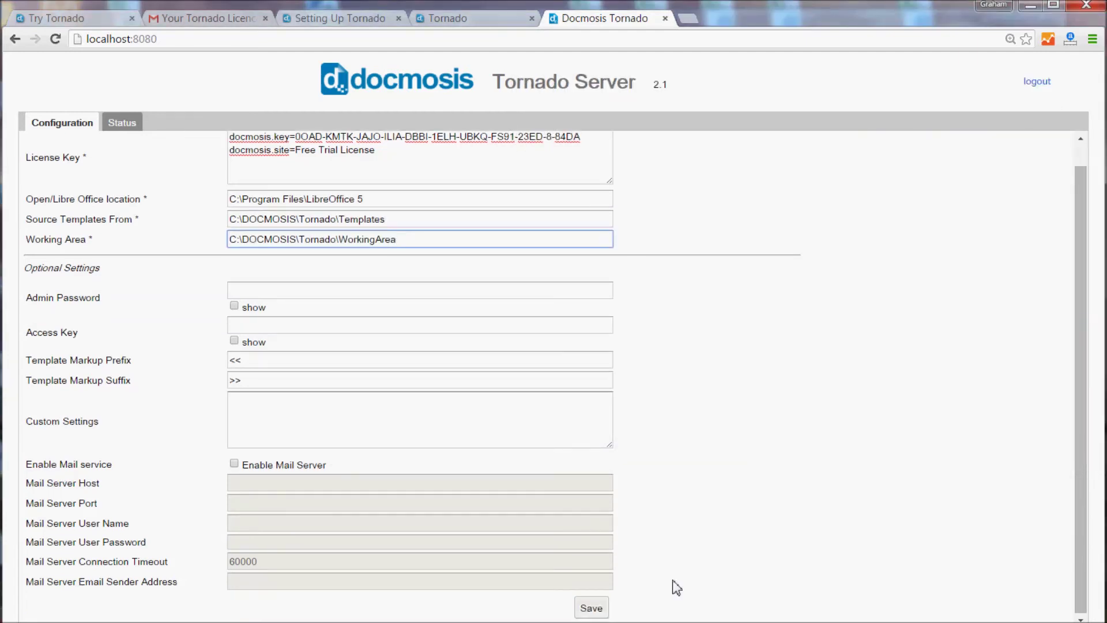
click(590, 608)
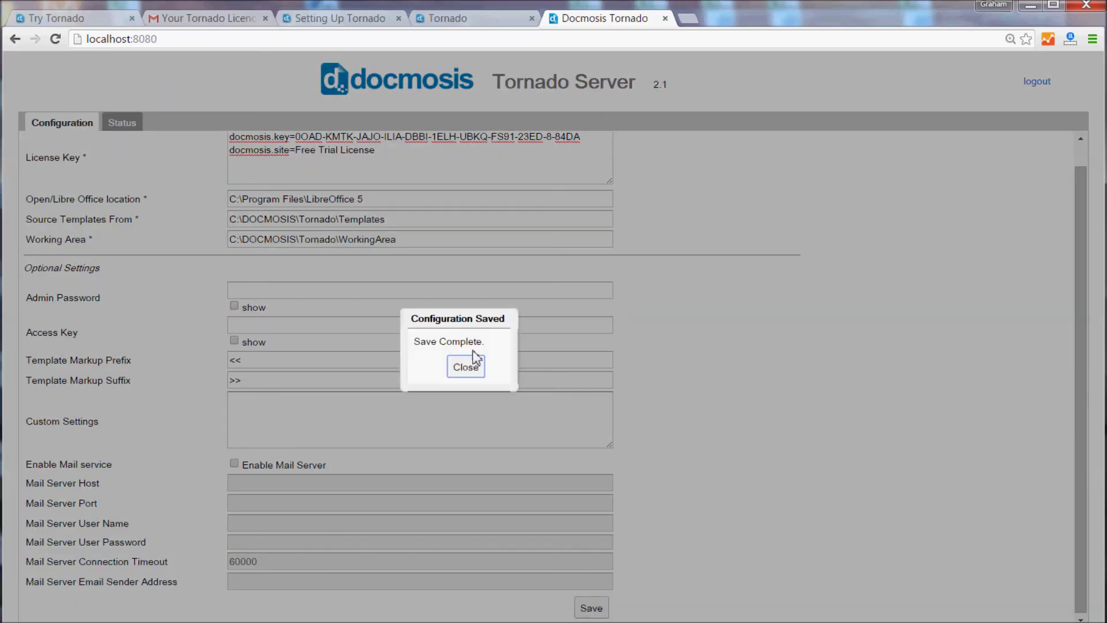
click(470, 368)
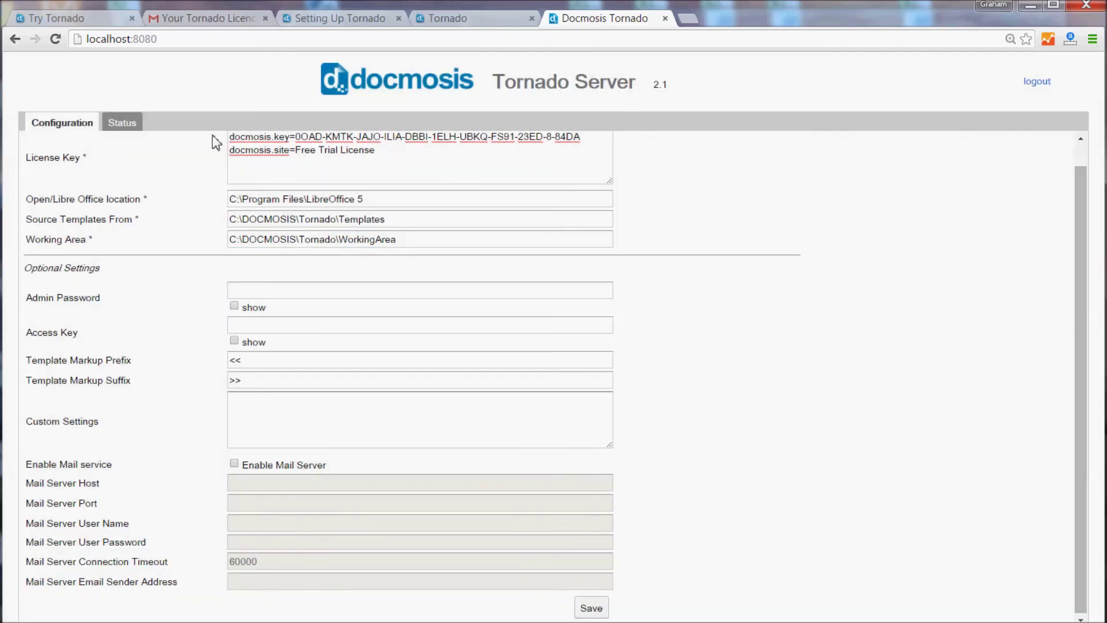
click(127, 126)
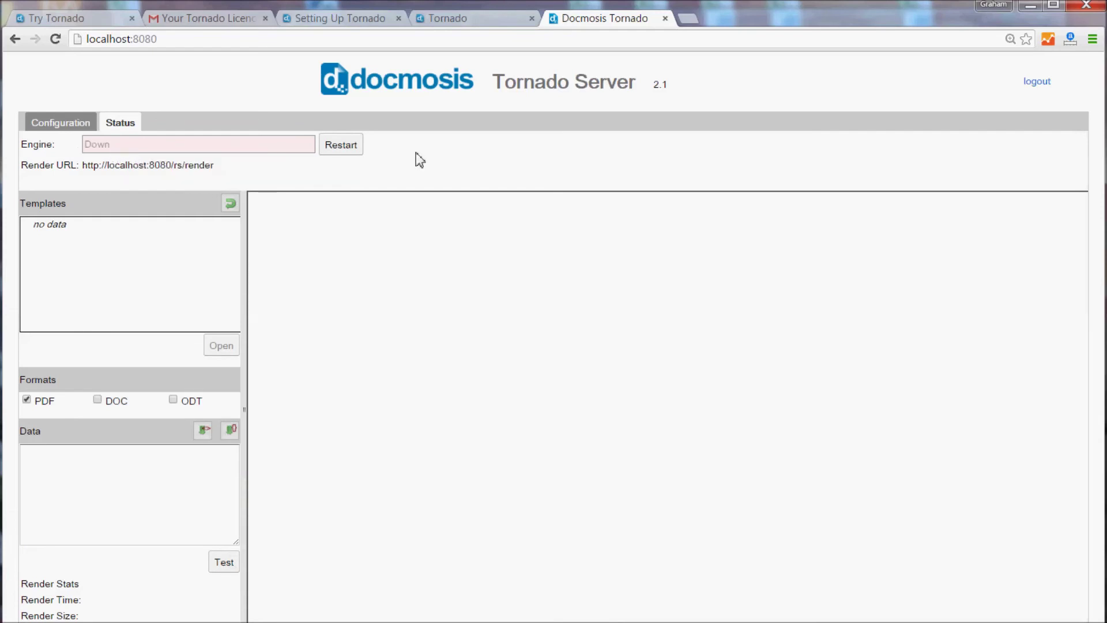
click(347, 149)
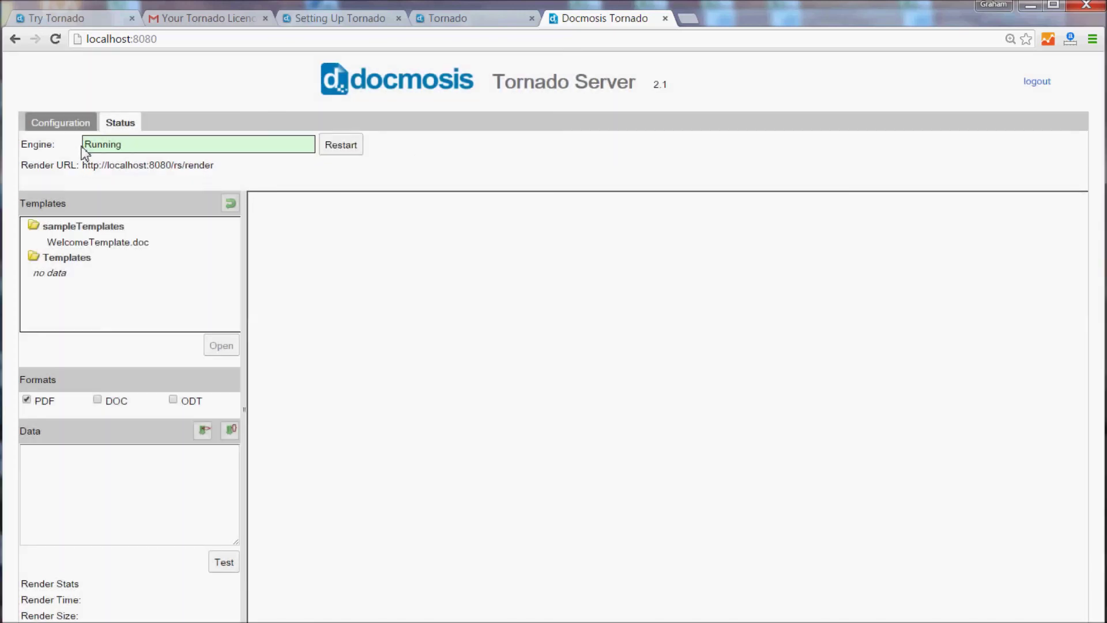
Examine the logs folder inside WorkingArea, locate the Templates folder in the Tornado directory, and return to the server's status page.
key(alt+Tab)
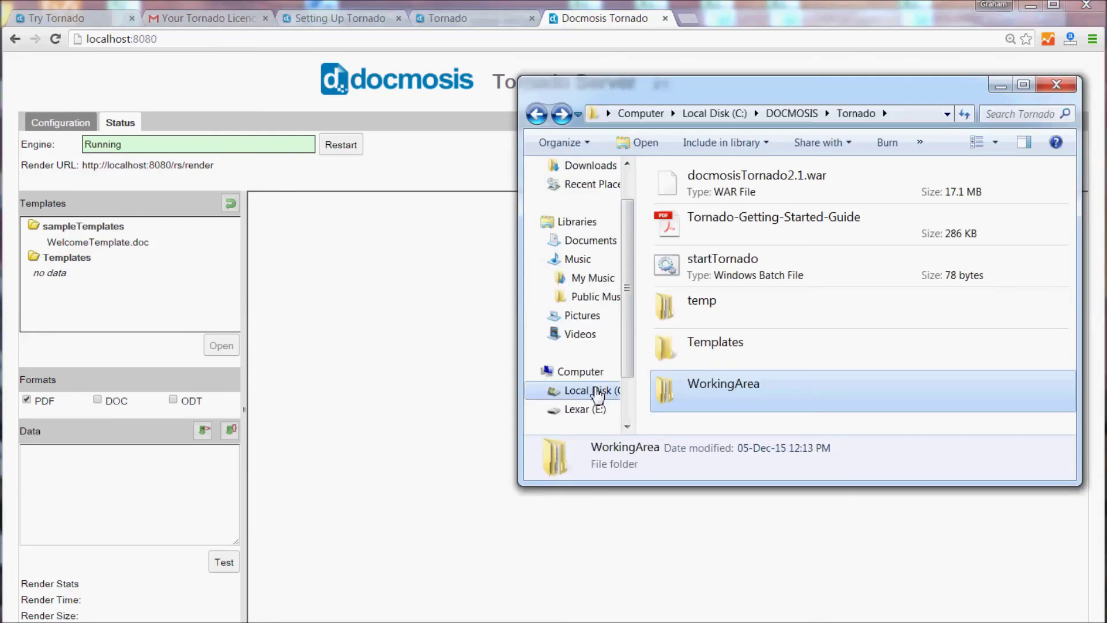
double_click(744, 407)
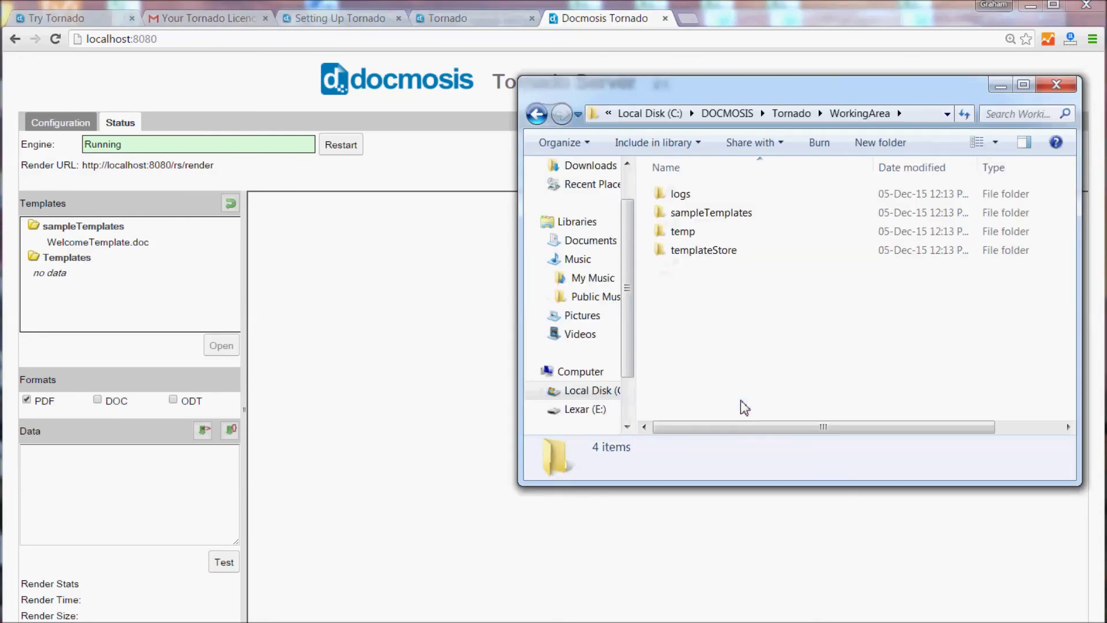
double_click(683, 196)
click(695, 196)
click(709, 300)
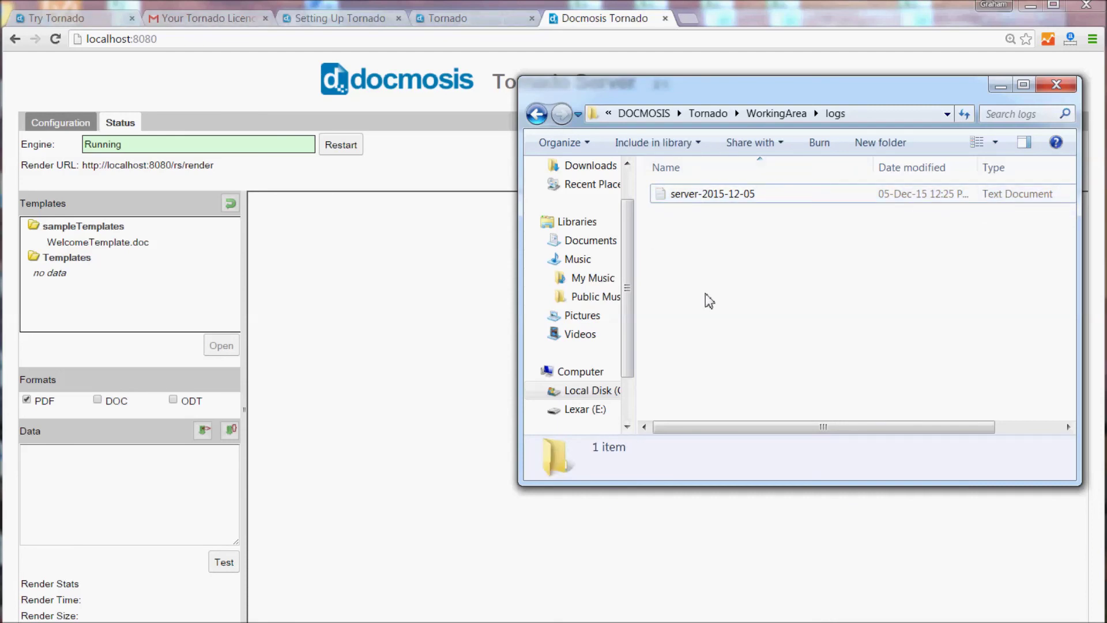
click(537, 115)
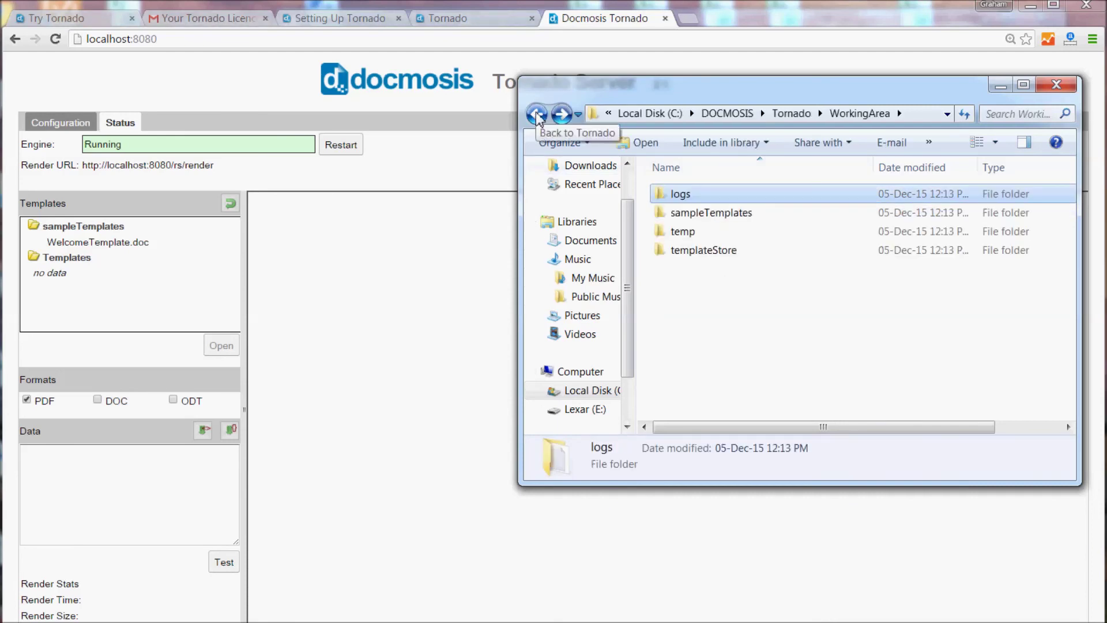
click(537, 115)
click(752, 358)
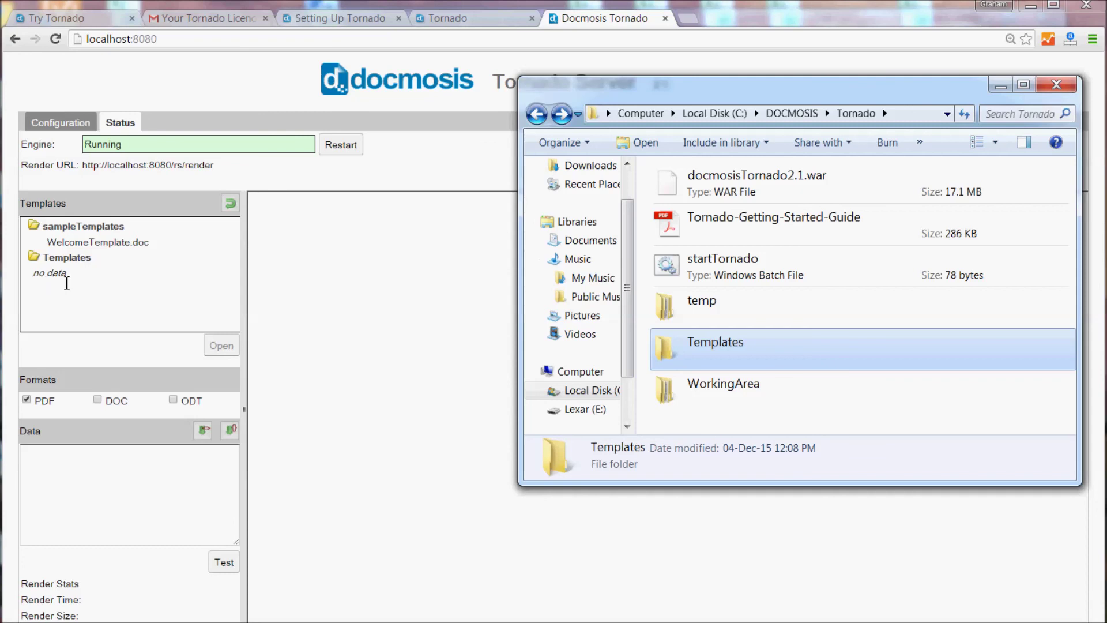
click(88, 316)
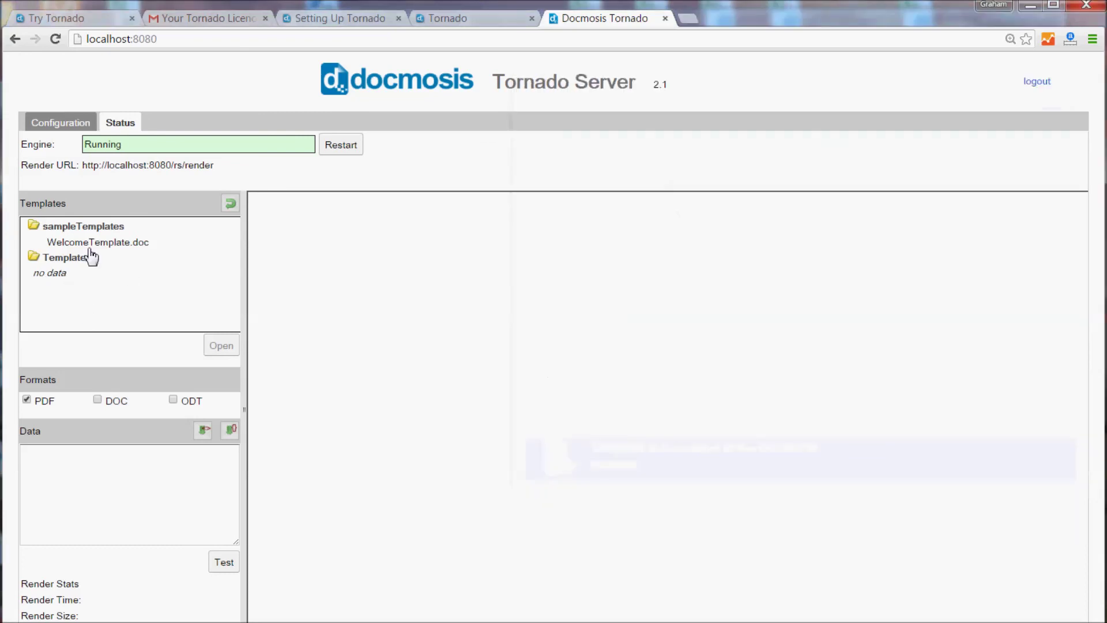